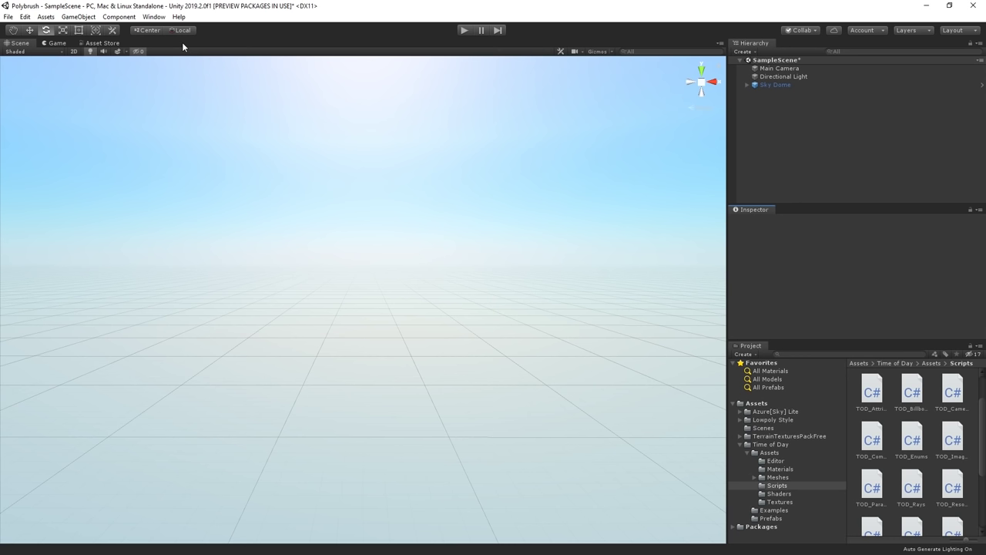
Install the Polybrush 1.0.0 package through the Package Manager
{"action": "left_click", "coordinate": [153, 16]}
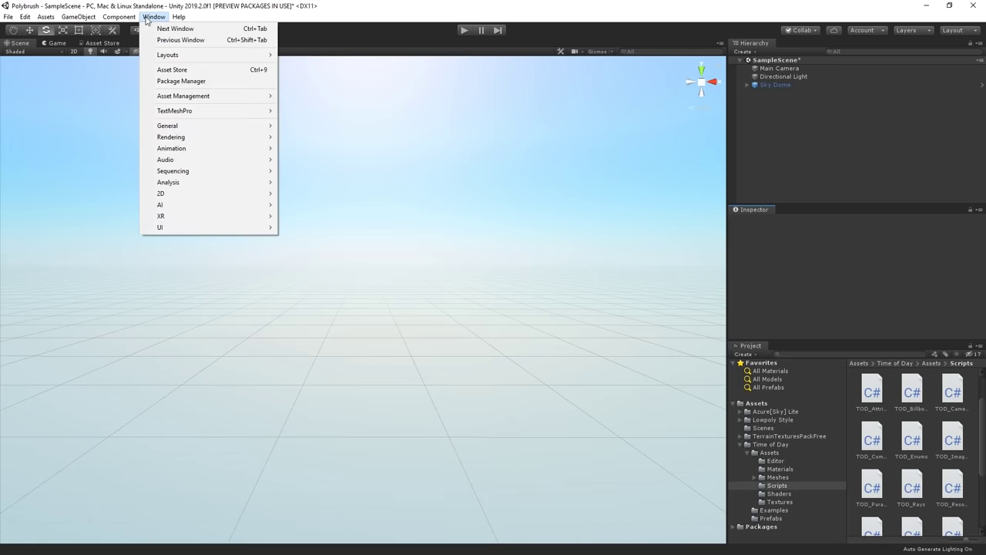
{"action": "left_click", "coordinate": [230, 82]}
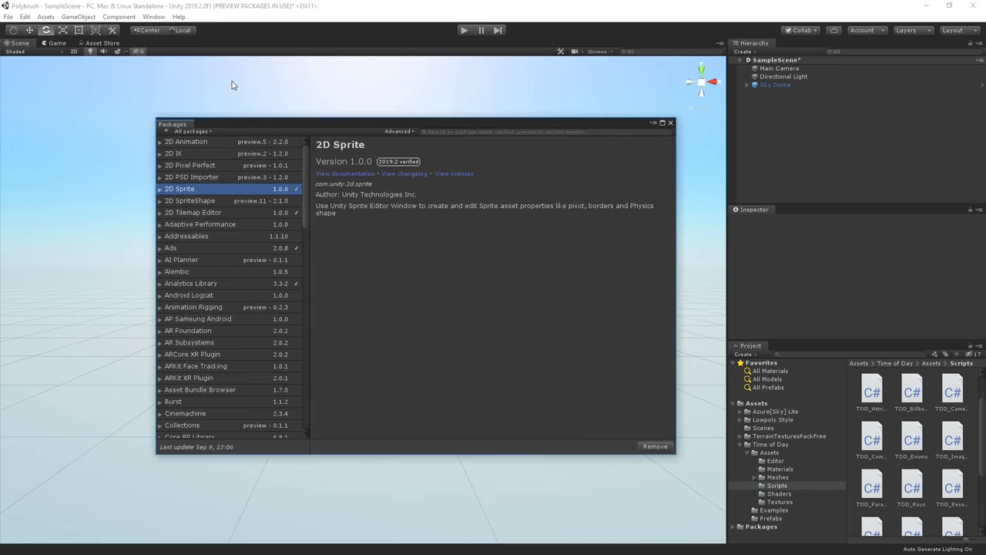
{"action": "left_click_drag", "start_coordinate": [308, 176], "coordinate": [296, 302]}
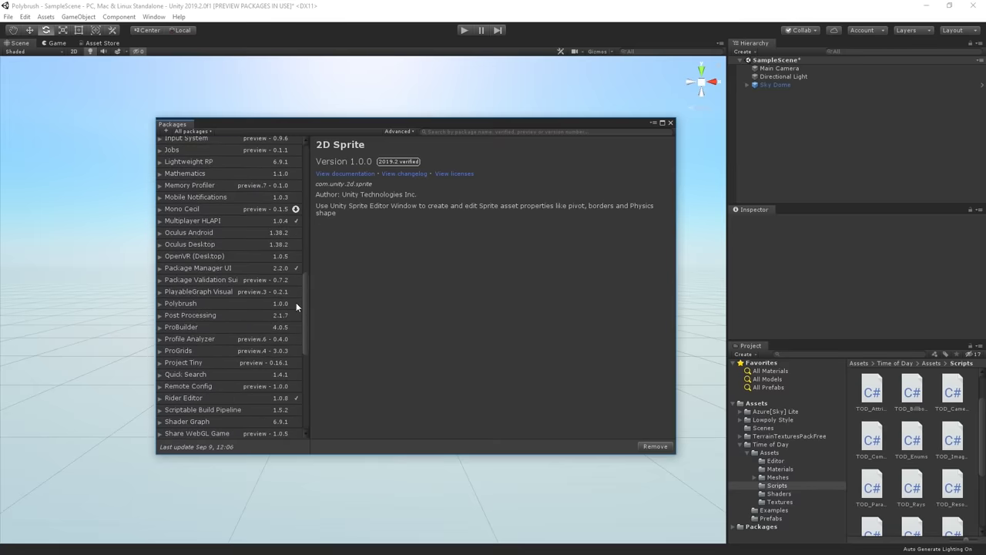
{"action": "left_click", "coordinate": [295, 303]}
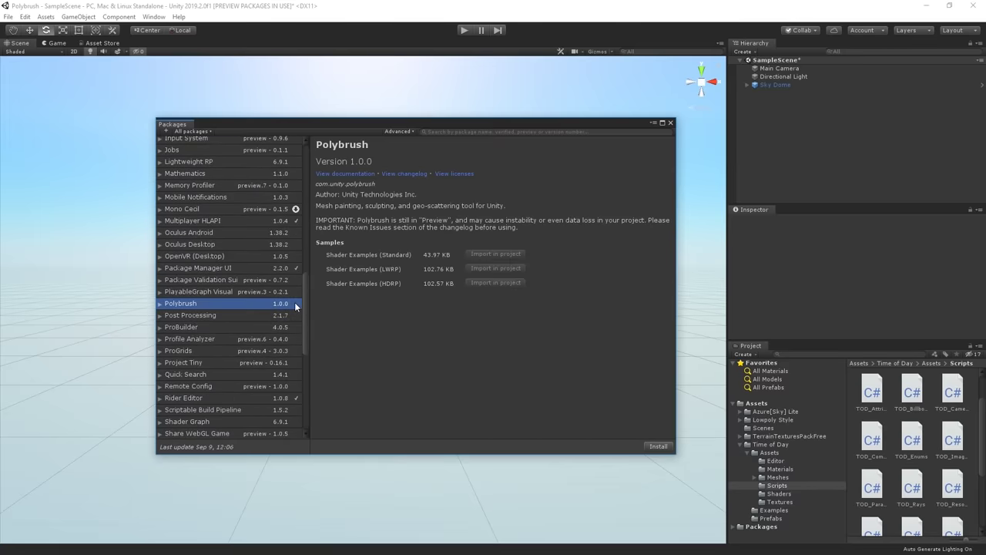
{"action": "left_click", "coordinate": [659, 446]}
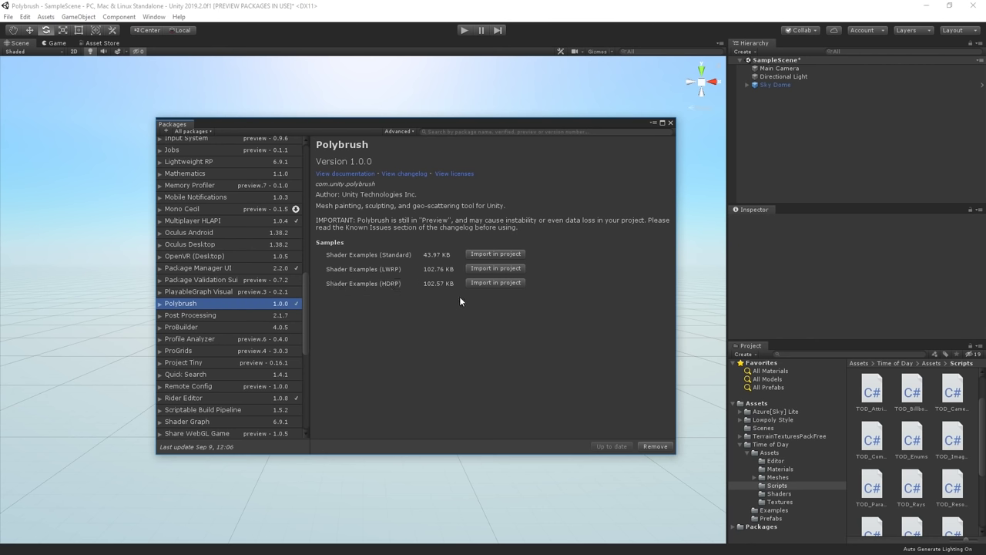
Import Polybrush's Shader Examples (Standard) sample and show the contents of its Shader folder in the project
{"action": "left_click", "coordinate": [473, 258]}
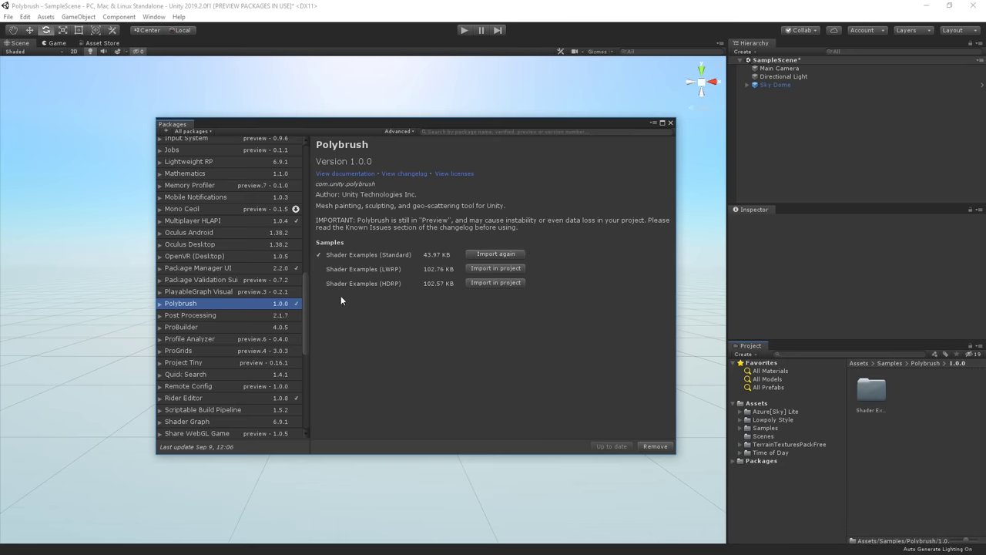
{"action": "left_click", "coordinate": [773, 428]}
{"action": "double_click", "coordinate": [876, 391]}
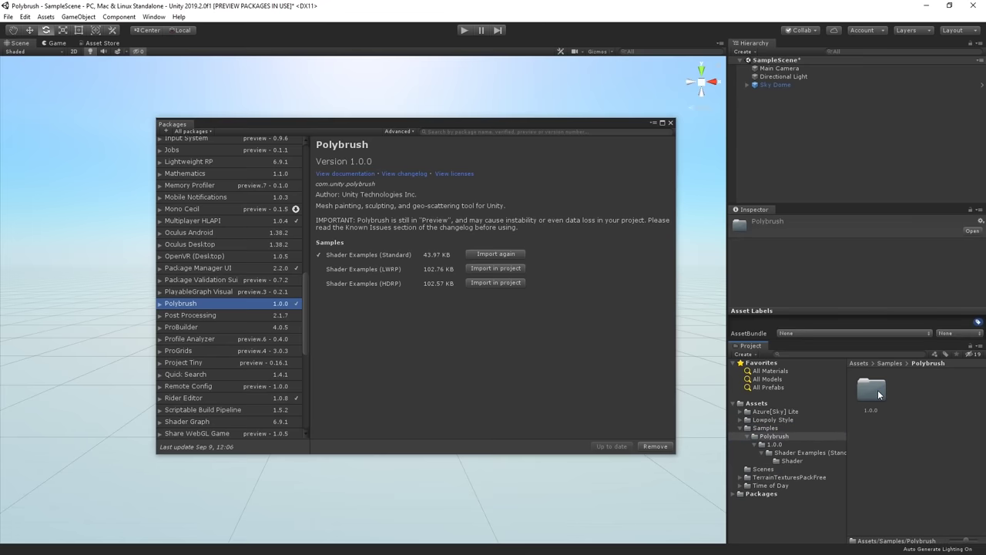
{"action": "left_click", "coordinate": [797, 462]}
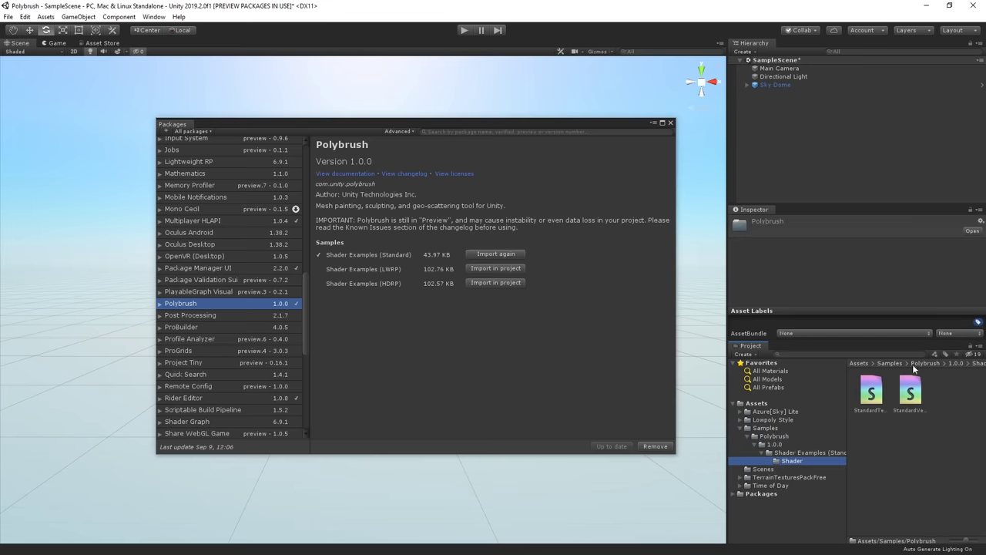
{"action": "left_click", "coordinate": [670, 123]}
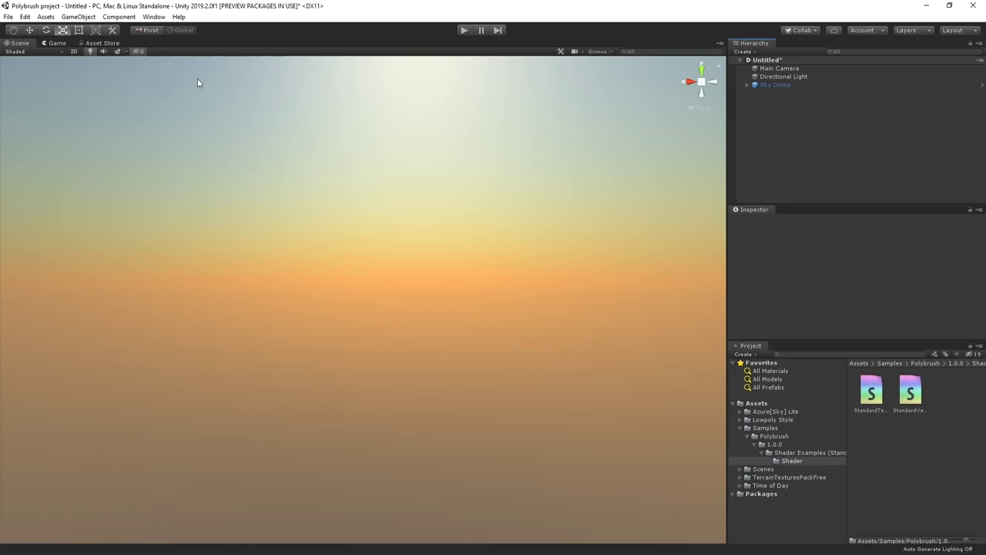
Add a sphere to the scene and scale it up uniformly to about 5.31
{"action": "left_click", "coordinate": [82, 19]}
{"action": "mouse_move", "coordinate": [178, 51]}
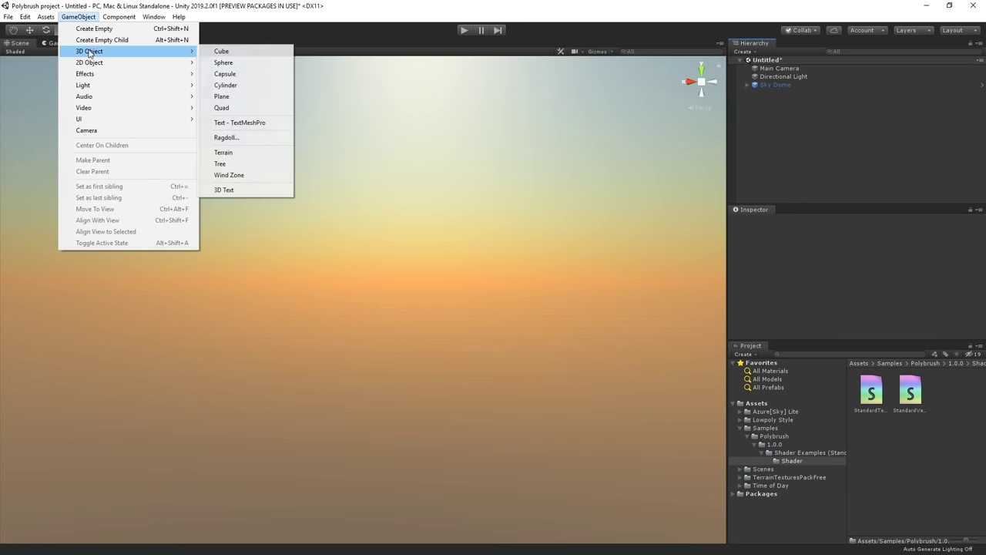
{"action": "left_click", "coordinate": [223, 62]}
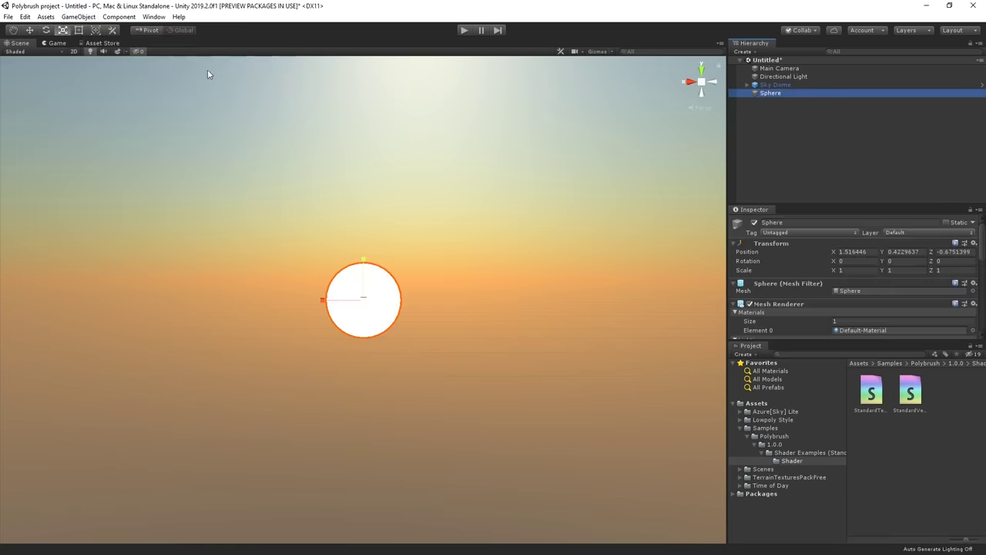
{"action": "left_click_drag", "start_coordinate": [364, 299], "coordinate": [787, 184]}
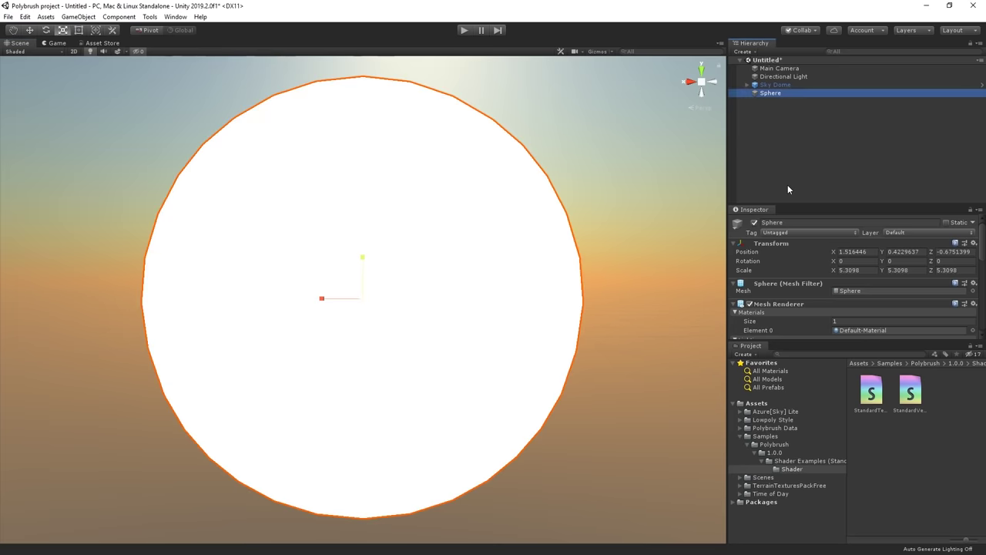
Open the Polybrush window with the sphere selected and fully in view beside it
{"action": "left_click", "coordinate": [149, 16]}
{"action": "mouse_move", "coordinate": [169, 31]}
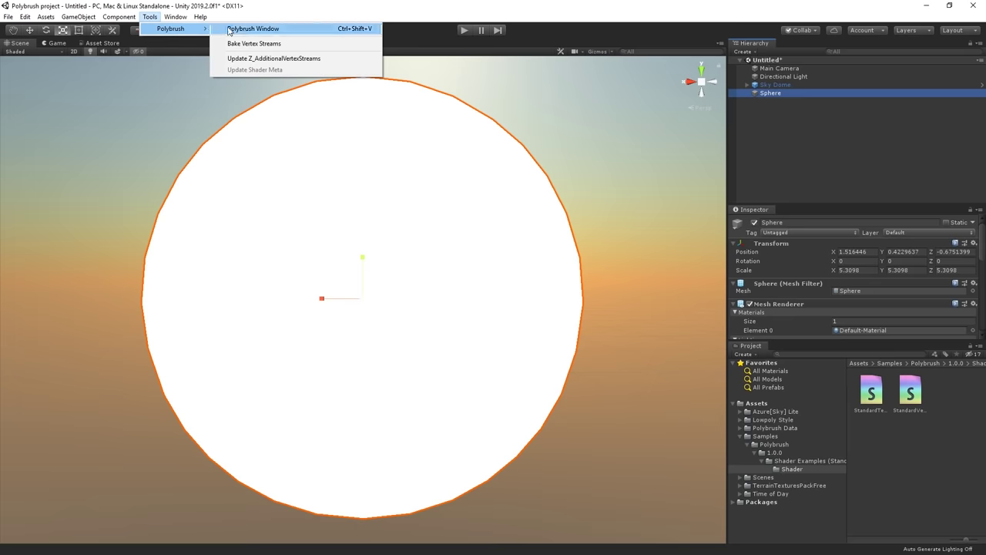
{"action": "left_click", "coordinate": [252, 29]}
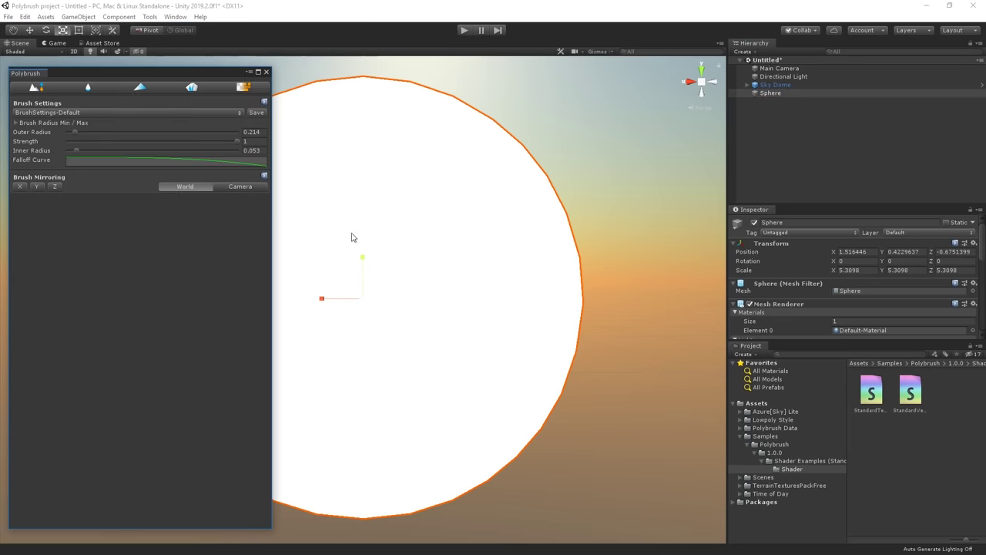
{"action": "middle_click_drag", "start_coordinate": [351, 237], "coordinate": [564, 230]}
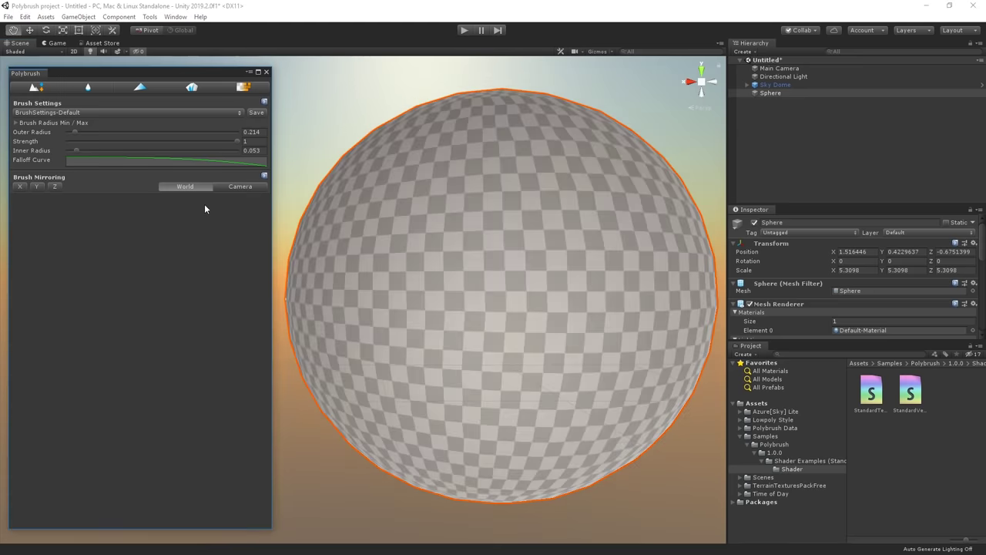
Look through Polybrush's smooth, vertex color, prefab scatter and texture paint modes and return to sculpt mode
{"action": "left_click", "coordinate": [39, 87]}
{"action": "left_click", "coordinate": [79, 88]}
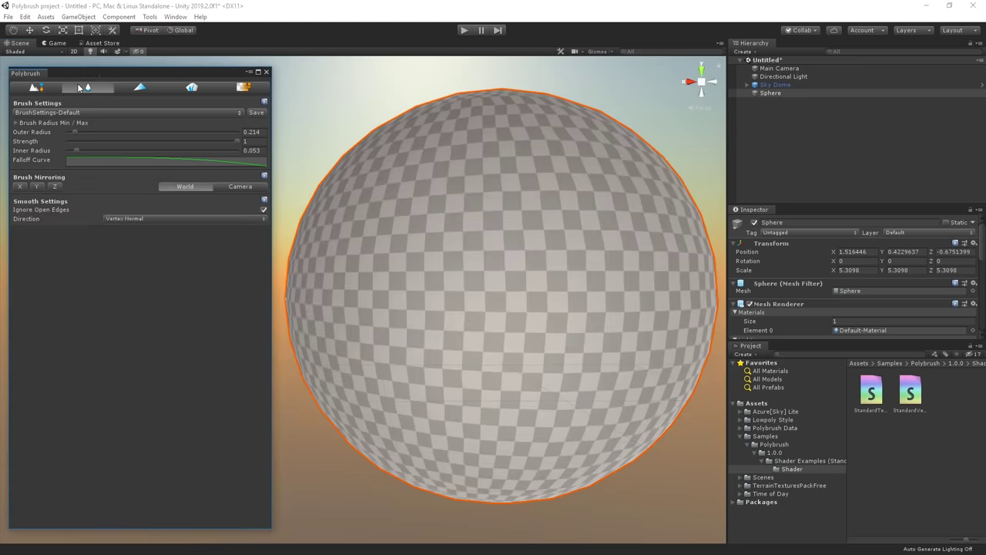
{"action": "left_click", "coordinate": [123, 89]}
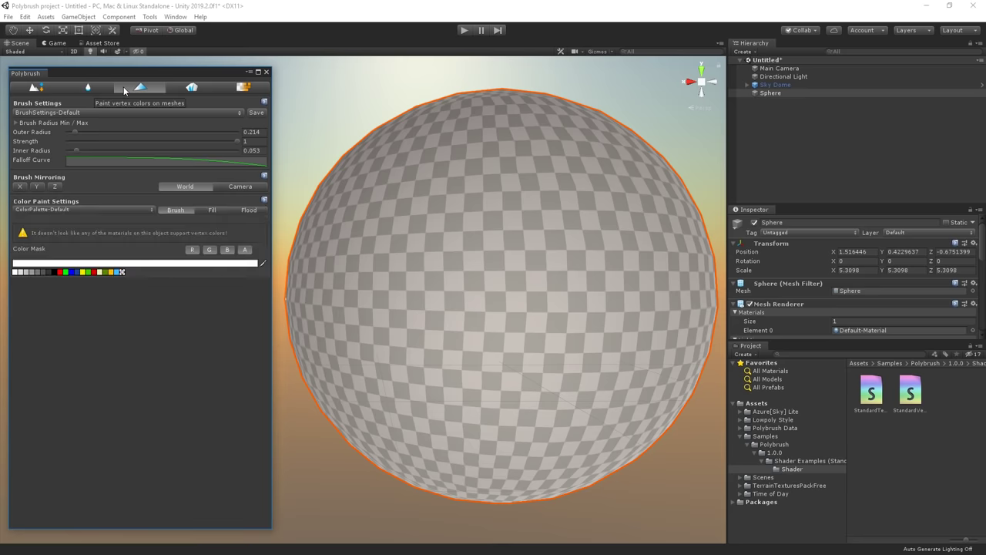
{"action": "left_click", "coordinate": [178, 89]}
{"action": "left_click", "coordinate": [228, 88]}
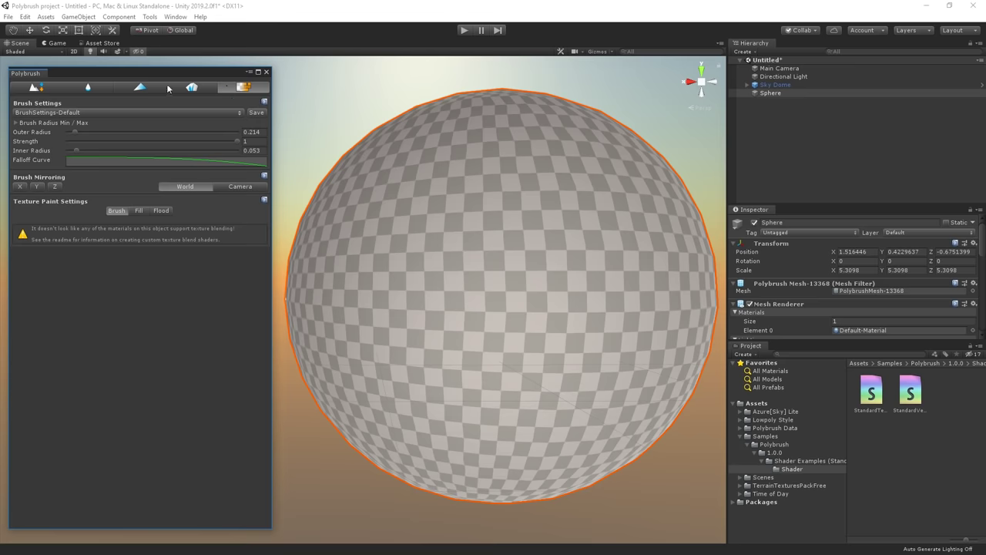
{"action": "left_click", "coordinate": [36, 88]}
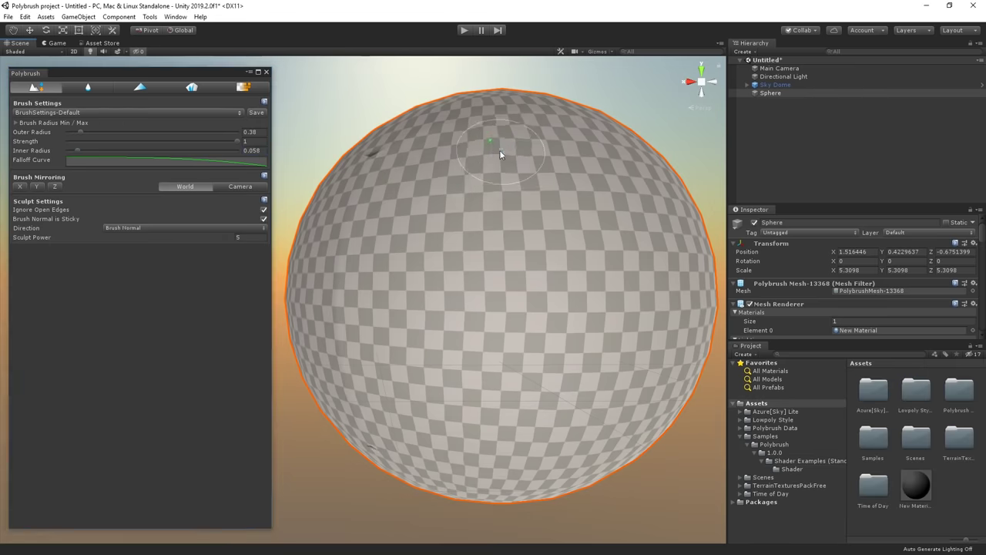
Try sculpting the sphere's front and pull a small spike out of its side facing the cube
{"action": "mouse_move", "coordinate": [501, 154]}
{"action": "left_mouse_down"}
{"action": "mouse_move", "coordinate": [423, 169]}
{"action": "mouse_move", "coordinate": [367, 156]}
{"action": "mouse_move", "coordinate": [406, 129]}
{"action": "mouse_move", "coordinate": [470, 105]}
{"action": "mouse_move", "coordinate": [605, 116]}
{"action": "mouse_move", "coordinate": [649, 155]}
{"action": "mouse_move", "coordinate": [674, 246]}
{"action": "mouse_move", "coordinate": [710, 292]}
{"action": "mouse_move", "coordinate": [643, 431]}
{"action": "mouse_move", "coordinate": [581, 476]}
{"action": "mouse_move", "coordinate": [478, 497]}
{"action": "mouse_move", "coordinate": [374, 470]}
{"action": "mouse_move", "coordinate": [416, 399]}
{"action": "mouse_move", "coordinate": [551, 316]}
{"action": "mouse_move", "coordinate": [451, 266]}
{"action": "mouse_move", "coordinate": [495, 323]}
{"action": "left_mouse_up"}
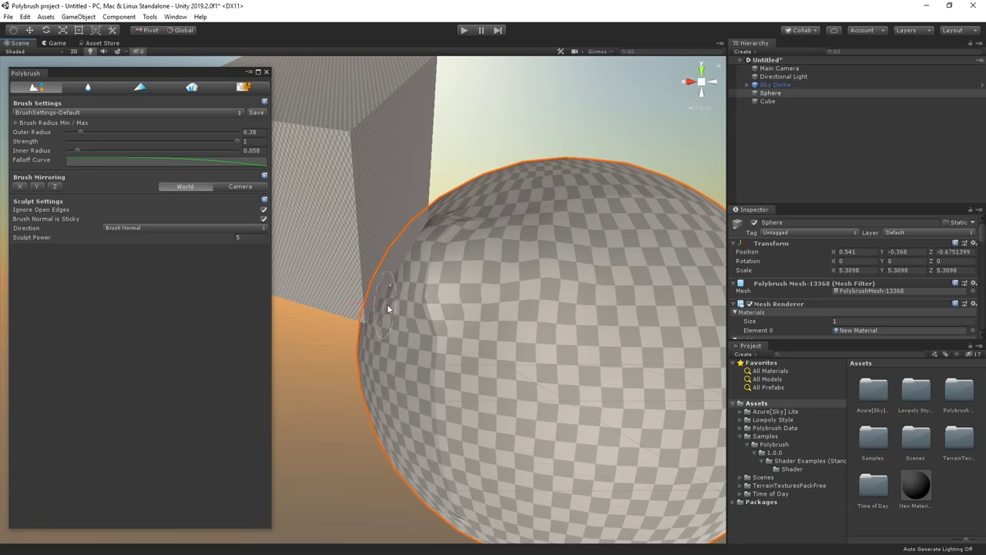
{"action": "left_click_drag", "start_coordinate": [387, 309], "coordinate": [374, 302]}
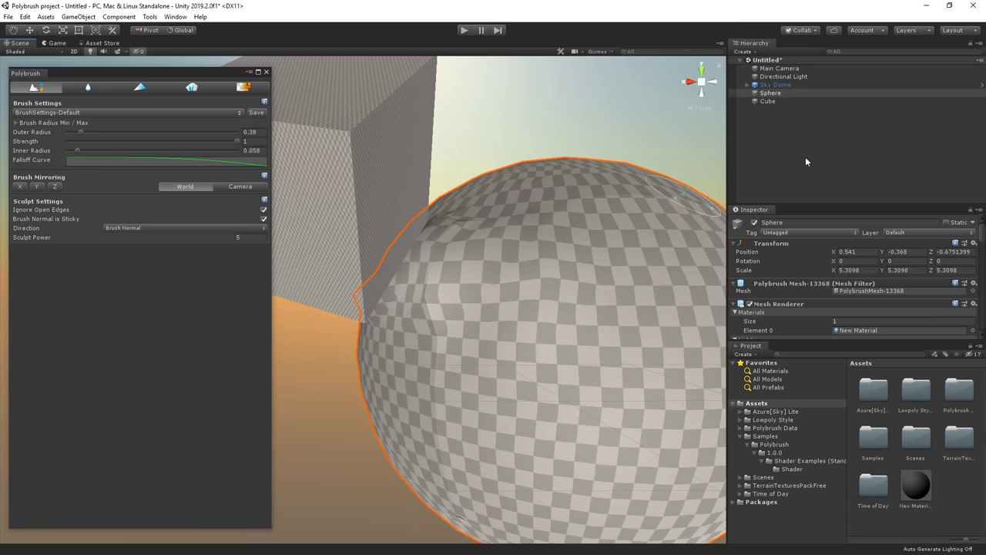
{"action": "left_click", "coordinate": [808, 100]}
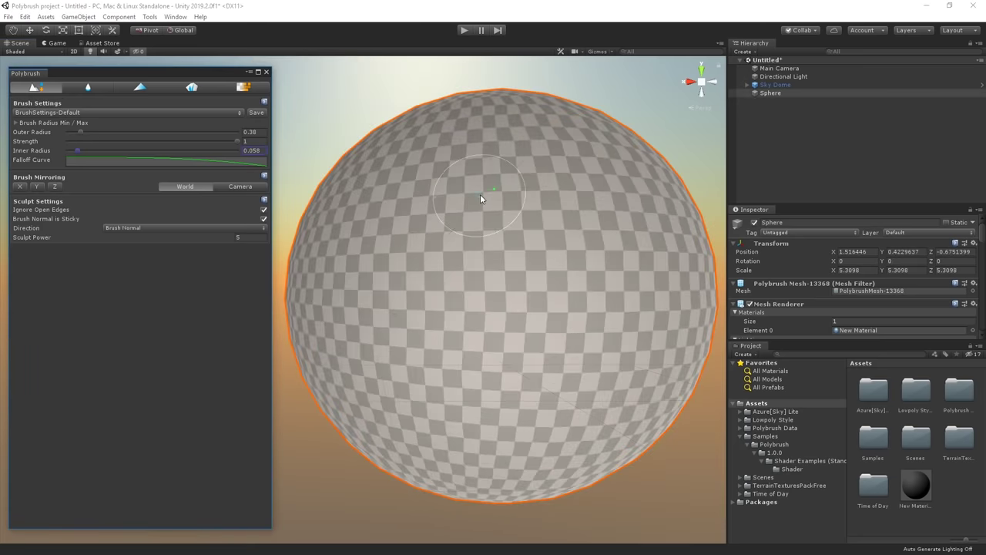
Try raising a row of bumps and ridges across the upper part of the sphere
{"action": "left_click_drag", "start_coordinate": [507, 151], "coordinate": [473, 153]}
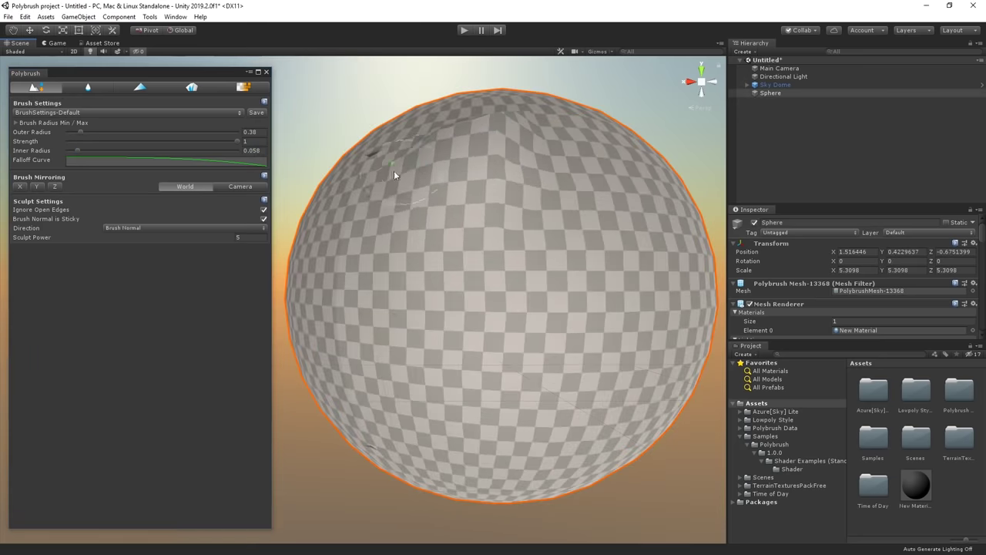
{"action": "left_click_drag", "start_coordinate": [375, 141], "coordinate": [503, 104]}
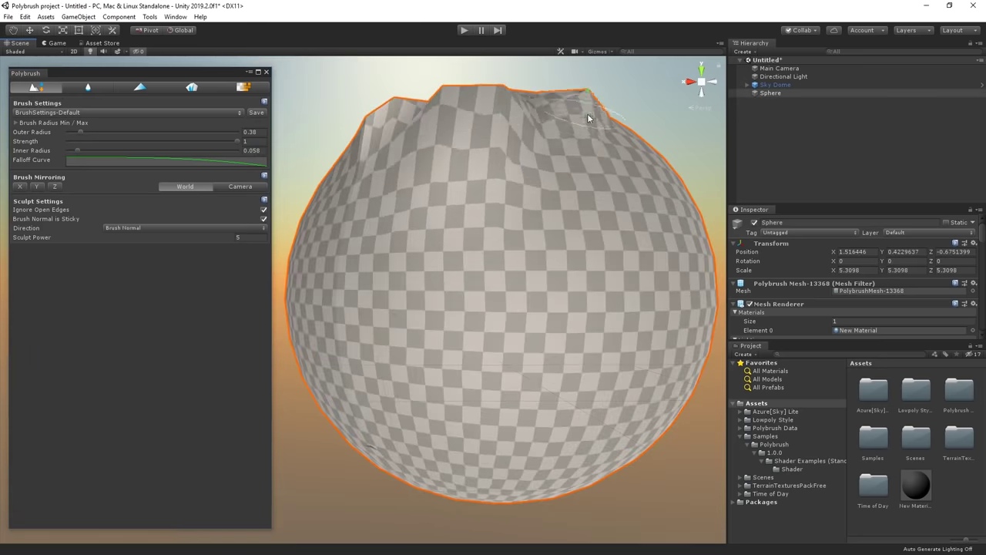
{"action": "mouse_move", "coordinate": [587, 118]}
{"action": "left_mouse_down"}
{"action": "mouse_move", "coordinate": [624, 139]}
{"action": "mouse_move", "coordinate": [656, 202]}
{"action": "mouse_move", "coordinate": [567, 478]}
{"action": "mouse_move", "coordinate": [522, 497]}
{"action": "mouse_move", "coordinate": [439, 491]}
{"action": "mouse_move", "coordinate": [376, 447]}
{"action": "mouse_move", "coordinate": [420, 389]}
{"action": "mouse_move", "coordinate": [529, 338]}
{"action": "mouse_move", "coordinate": [478, 290]}
{"action": "mouse_move", "coordinate": [481, 279]}
{"action": "mouse_move", "coordinate": [472, 368]}
{"action": "mouse_move", "coordinate": [486, 375]}
{"action": "mouse_move", "coordinate": [617, 270]}
{"action": "mouse_move", "coordinate": [467, 327]}
{"action": "left_mouse_up"}
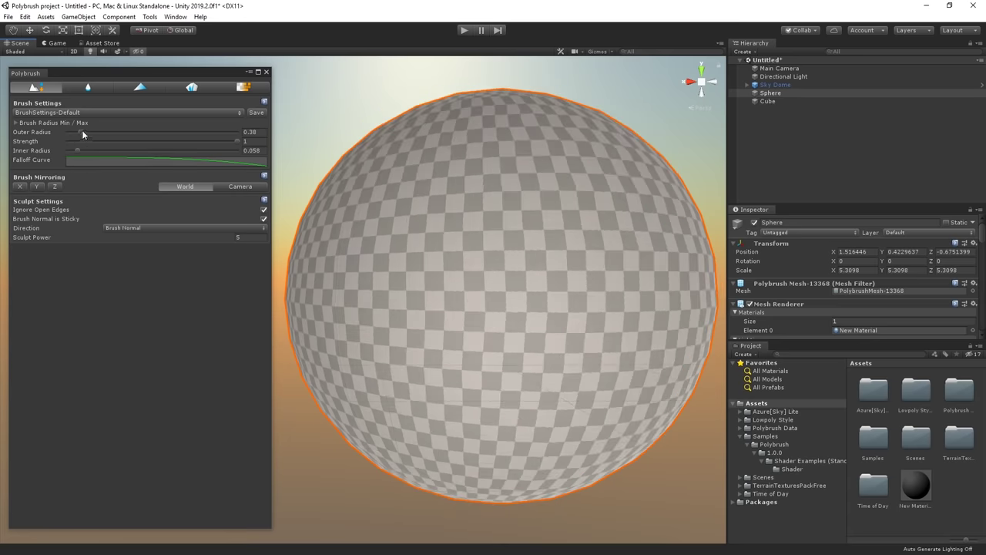
Set the brush strength to 0.215 and choose Brush Normal as the sculpt direction
{"action": "mouse_move", "coordinate": [89, 141]}
{"action": "left_mouse_down"}
{"action": "mouse_move", "coordinate": [121, 141]}
{"action": "mouse_move", "coordinate": [105, 145]}
{"action": "left_mouse_up"}
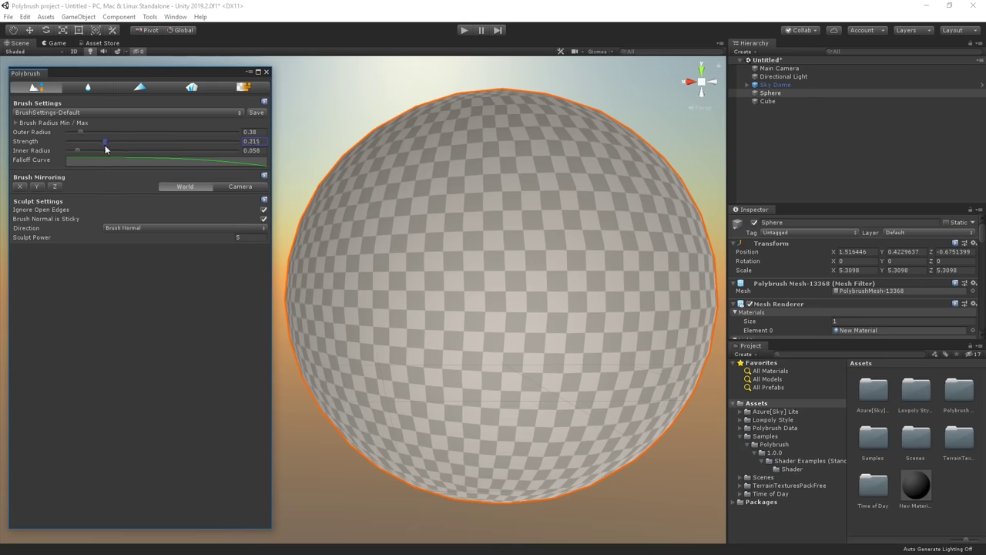
{"action": "left_click", "coordinate": [182, 227]}
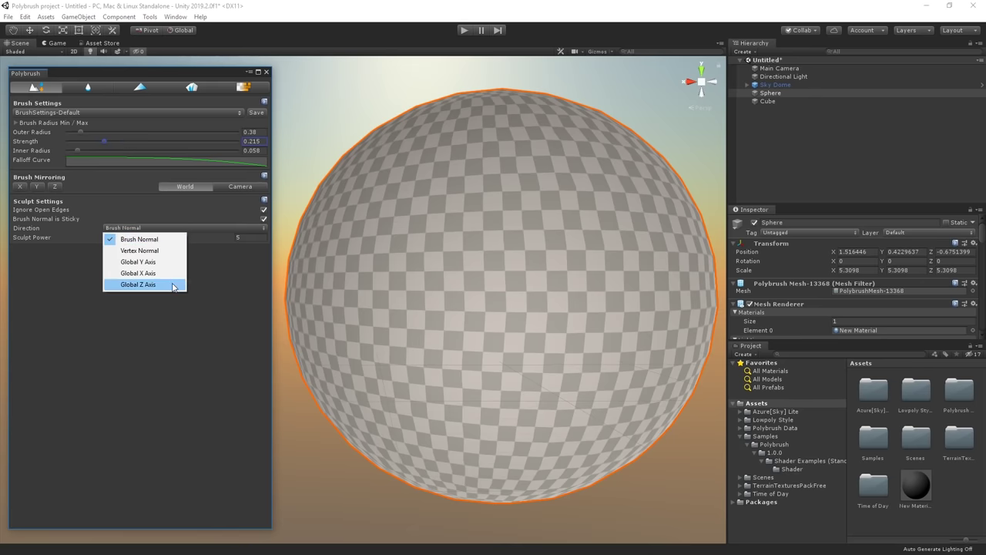
{"action": "left_click", "coordinate": [169, 239]}
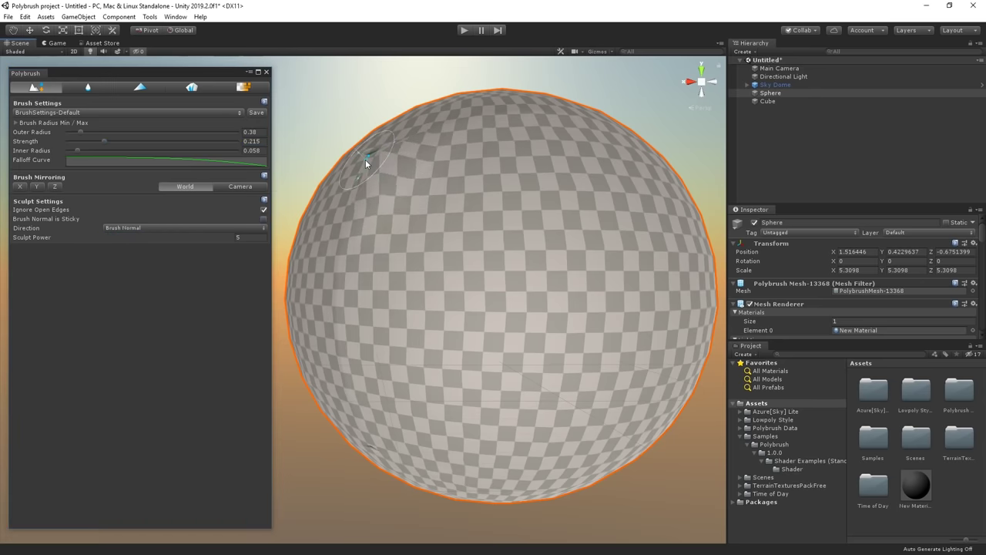
Try sculpting the sphere's upper-left area with Brush Normal is Sticky disabled, and again with it enabled
{"action": "left_click_drag", "start_coordinate": [381, 161], "coordinate": [374, 161]}
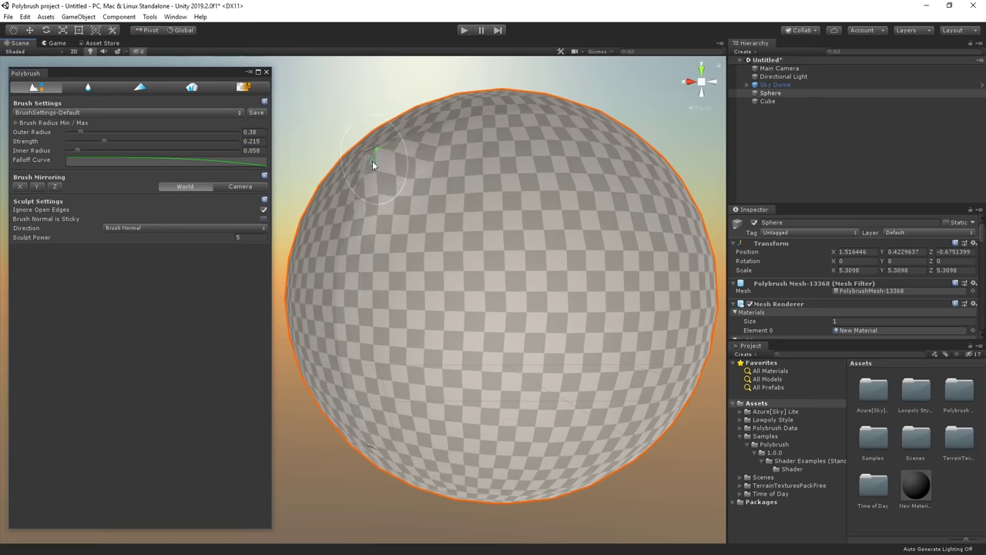
{"action": "left_click", "coordinate": [264, 220]}
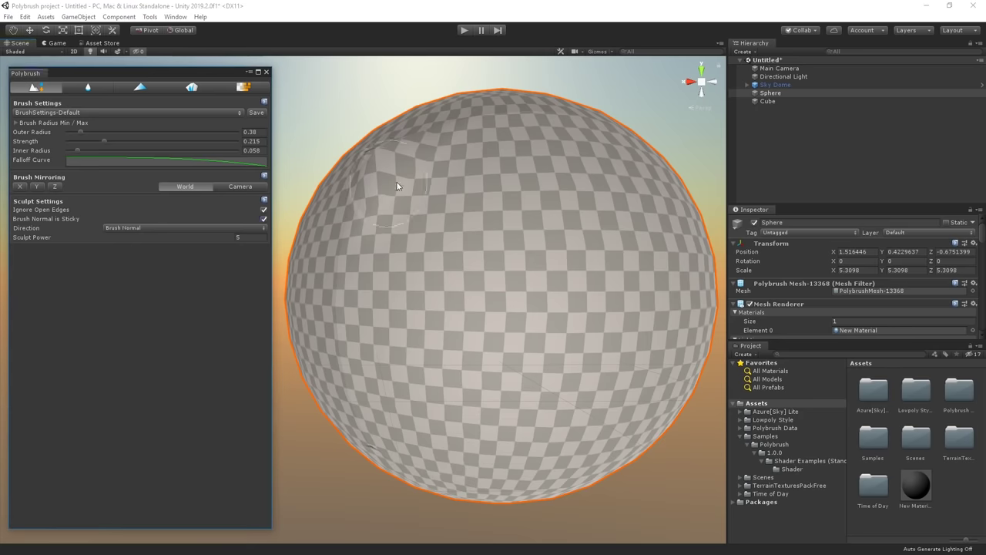
{"action": "left_click_drag", "start_coordinate": [408, 163], "coordinate": [411, 166]}
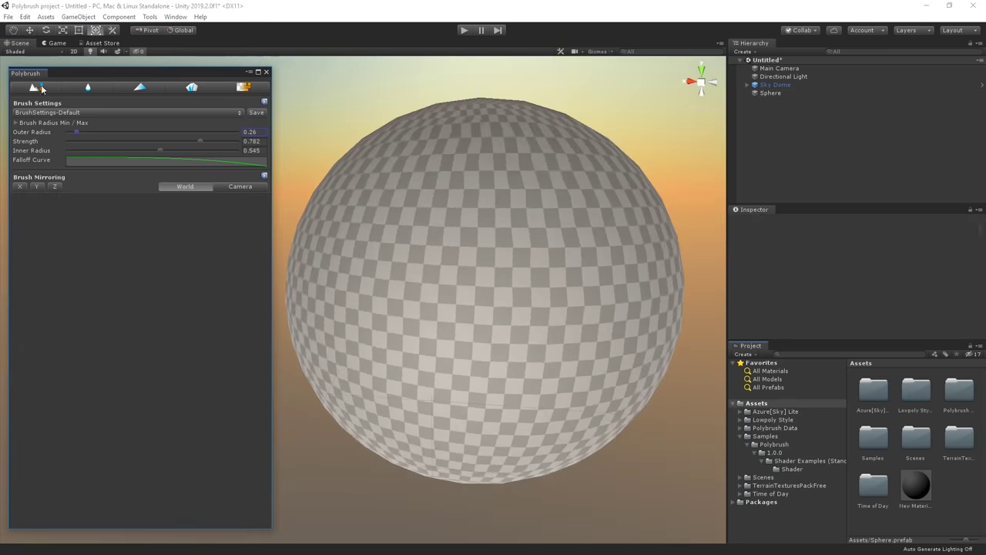
Set the brush's outer radius to 0.55 and sculpt broad raised forms on several sides of the sphere
{"action": "left_click_drag", "start_coordinate": [72, 132], "coordinate": [87, 133]}
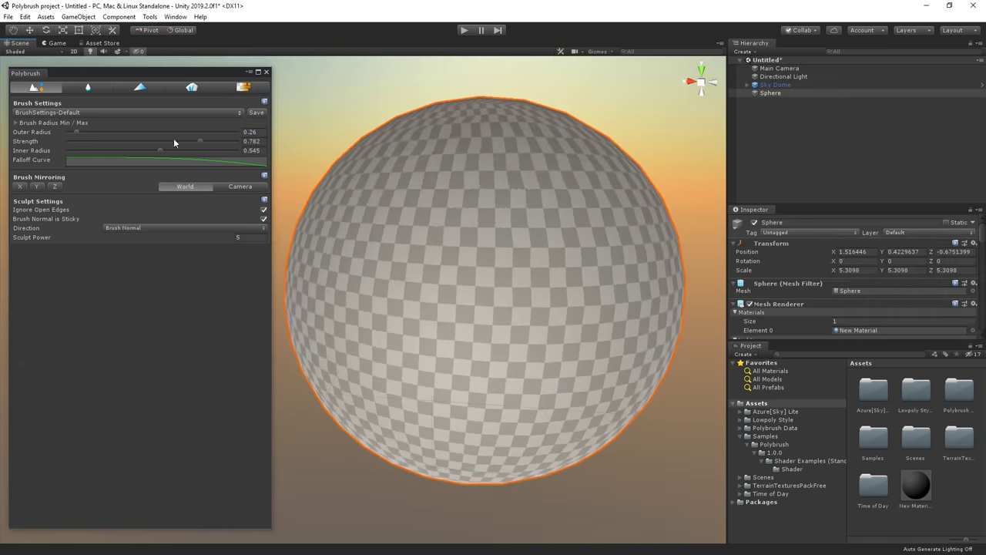
{"action": "left_click_drag", "start_coordinate": [543, 181], "coordinate": [517, 160]}
{"action": "mouse_move", "coordinate": [586, 177]}
{"action": "left_mouse_down", "text": "alt"}
{"action": "mouse_move", "coordinate": [486, 186]}
{"action": "mouse_move", "coordinate": [480, 331]}
{"action": "mouse_move", "coordinate": [449, 370]}
{"action": "mouse_move", "coordinate": [480, 359]}
{"action": "mouse_move", "coordinate": [449, 324]}
{"action": "mouse_move", "coordinate": [504, 308]}
{"action": "left_mouse_up", "text": "alt"}
{"action": "left_click_drag", "start_coordinate": [504, 164], "coordinate": [447, 193], "text": "alt"}
{"action": "mouse_move", "coordinate": [409, 239]}
{"action": "left_mouse_down"}
{"action": "mouse_move", "coordinate": [431, 220]}
{"action": "mouse_move", "coordinate": [409, 320]}
{"action": "mouse_move", "coordinate": [474, 278]}
{"action": "mouse_move", "coordinate": [528, 198]}
{"action": "mouse_move", "coordinate": [589, 206]}
{"action": "left_mouse_up"}
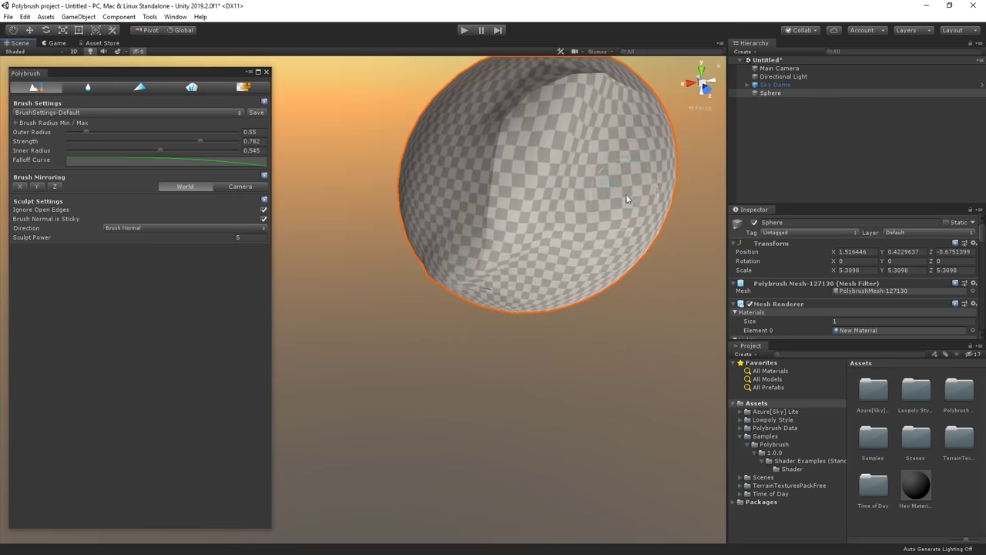
{"action": "mouse_move", "coordinate": [628, 204]}
{"action": "left_mouse_down", "text": "alt"}
{"action": "mouse_move", "coordinate": [462, 216]}
{"action": "mouse_move", "coordinate": [525, 165]}
{"action": "left_mouse_up", "text": "alt"}
{"action": "left_click_drag", "start_coordinate": [546, 244], "coordinate": [324, 247], "text": "alt"}
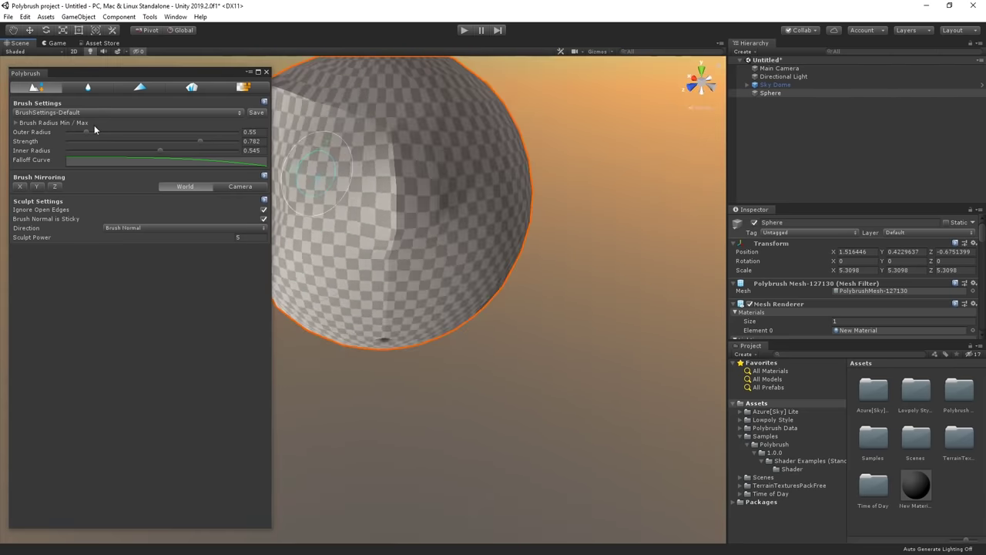
Set the brush's outer radius to 0.26 and sculpt small pointed bumps at several places around the sphere
{"action": "left_click_drag", "start_coordinate": [86, 132], "coordinate": [76, 132]}
{"action": "mouse_move", "coordinate": [455, 264]}
{"action": "left_mouse_down", "text": "alt"}
{"action": "mouse_move", "coordinate": [467, 331]}
{"action": "mouse_move", "coordinate": [425, 295]}
{"action": "mouse_move", "coordinate": [331, 284]}
{"action": "mouse_move", "coordinate": [567, 257]}
{"action": "mouse_move", "coordinate": [486, 132]}
{"action": "left_mouse_up", "text": "alt"}
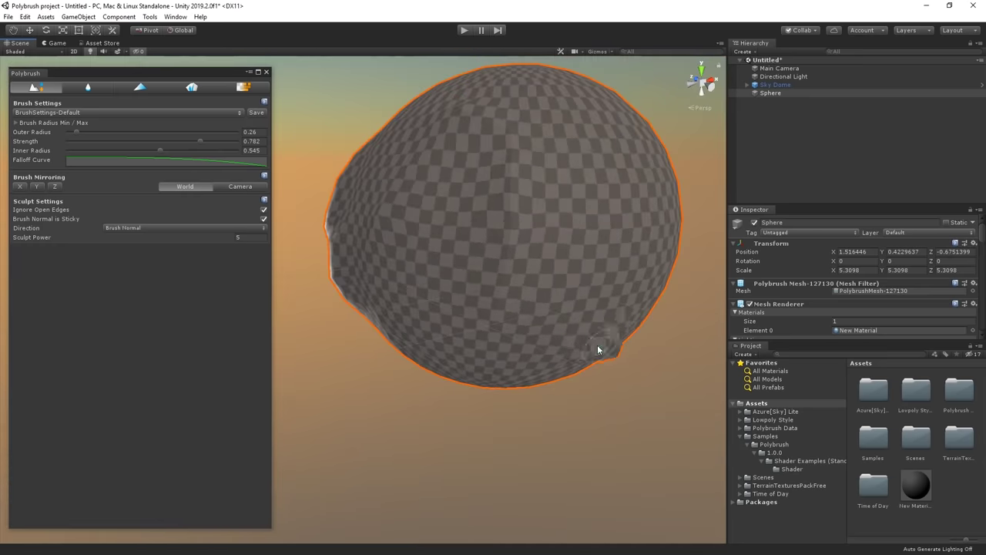
{"action": "mouse_move", "coordinate": [497, 310]}
{"action": "left_mouse_down", "text": "alt"}
{"action": "mouse_move", "coordinate": [585, 339]}
{"action": "mouse_move", "coordinate": [403, 303]}
{"action": "left_mouse_up", "text": "alt"}
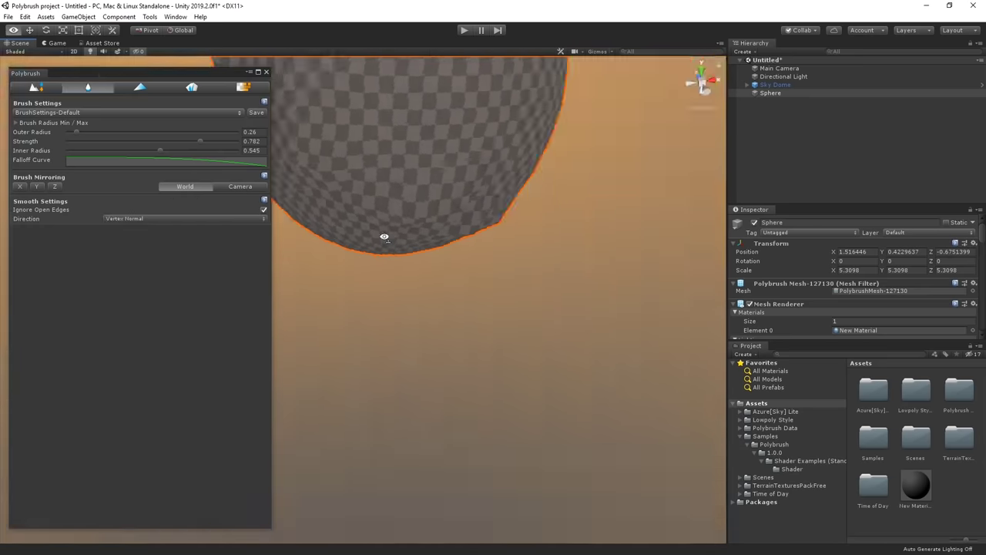
{"action": "left_click_drag", "start_coordinate": [383, 236], "coordinate": [330, 197], "text": "alt"}
{"action": "mouse_move", "coordinate": [546, 268]}
{"action": "left_mouse_down", "text": "alt"}
{"action": "mouse_move", "coordinate": [775, 218]}
{"action": "mouse_move", "coordinate": [512, 254]}
{"action": "mouse_move", "coordinate": [504, 274]}
{"action": "left_mouse_up", "text": "alt"}
{"action": "mouse_move", "coordinate": [480, 423]}
{"action": "left_mouse_down", "text": "alt"}
{"action": "mouse_move", "coordinate": [660, 418]}
{"action": "mouse_move", "coordinate": [465, 254]}
{"action": "left_mouse_up", "text": "alt"}
{"action": "mouse_move", "coordinate": [429, 188]}
{"action": "left_mouse_down", "text": "alt"}
{"action": "mouse_move", "coordinate": [474, 343]}
{"action": "mouse_move", "coordinate": [530, 334]}
{"action": "left_mouse_up", "text": "alt"}
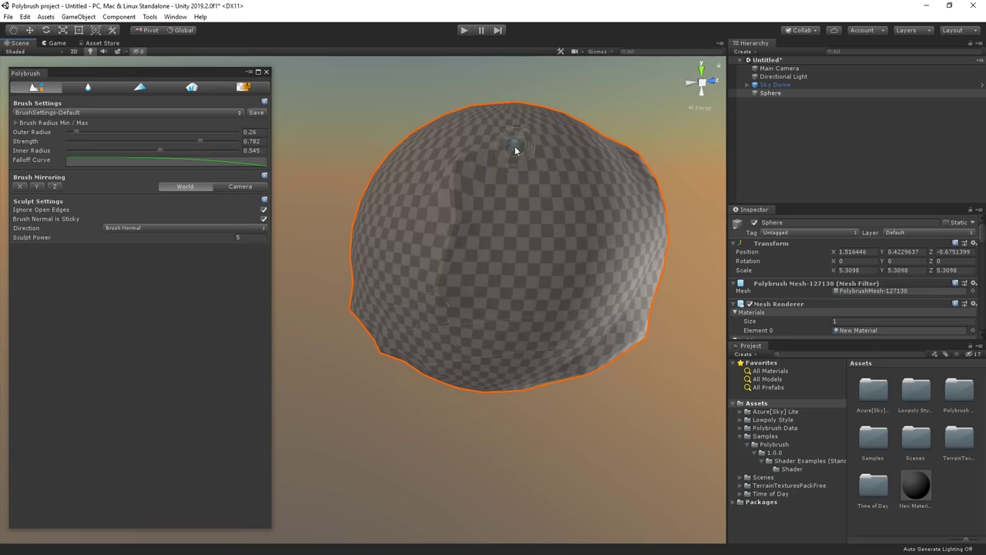
{"action": "left_click_drag", "start_coordinate": [514, 150], "coordinate": [544, 183], "text": "alt"}
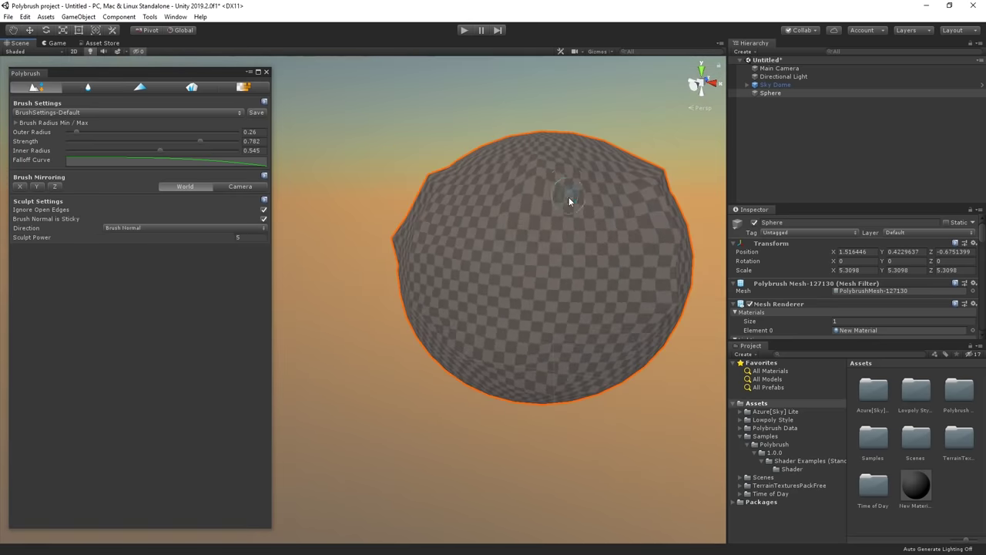
{"action": "left_click_drag", "start_coordinate": [576, 224], "coordinate": [607, 200], "text": "alt"}
Smooth the sharp bump on the sphere's upper-right edge with the Smooth brush and inspect the mesh from other sides
{"action": "left_click", "coordinate": [88, 87]}
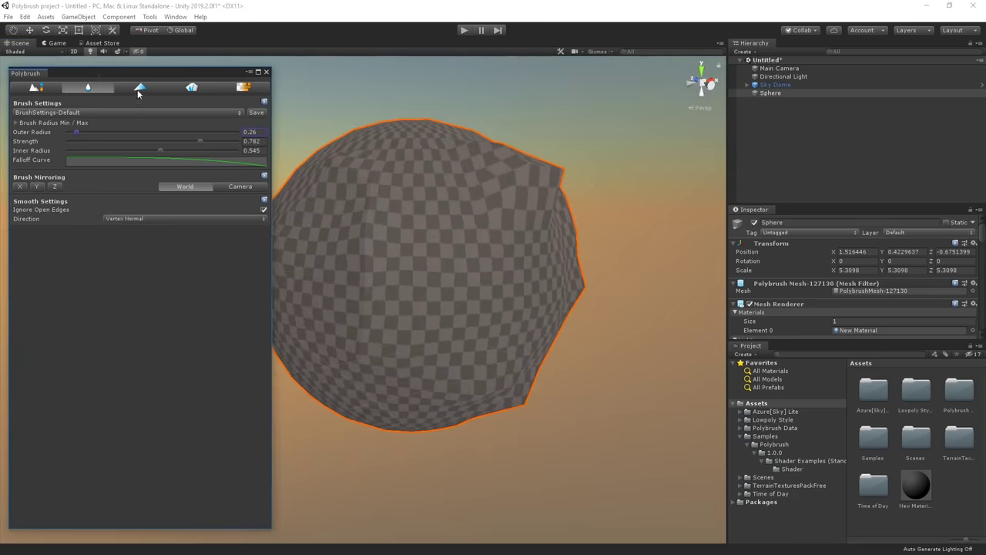
{"action": "left_click_drag", "start_coordinate": [563, 171], "coordinate": [548, 181]}
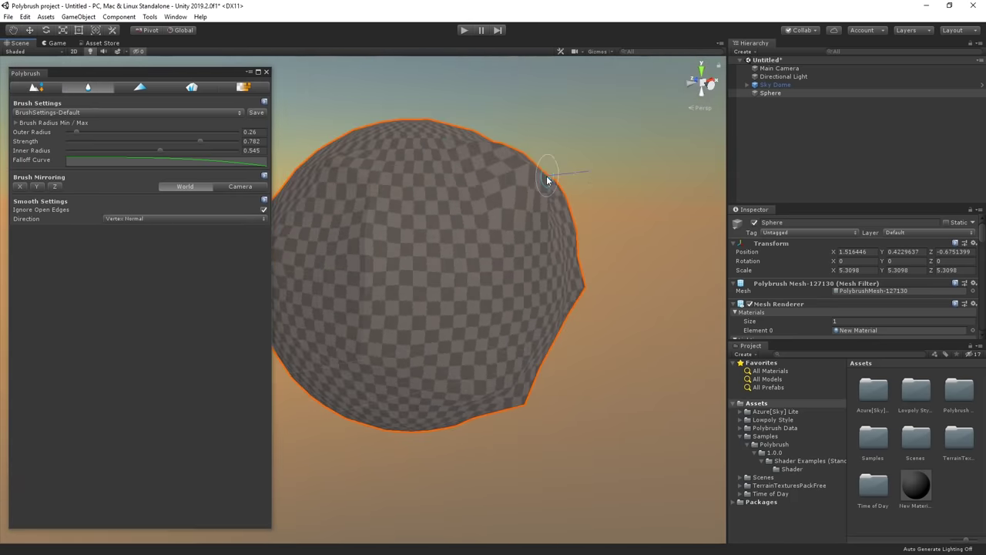
{"action": "left_click_drag", "start_coordinate": [497, 162], "coordinate": [493, 182], "text": "alt"}
{"action": "mouse_move", "coordinate": [509, 286]}
{"action": "left_mouse_down", "text": "alt"}
{"action": "mouse_move", "coordinate": [359, 304]}
{"action": "mouse_move", "coordinate": [453, 259]}
{"action": "mouse_move", "coordinate": [621, 264]}
{"action": "mouse_move", "coordinate": [344, 267]}
{"action": "left_mouse_up", "text": "alt"}
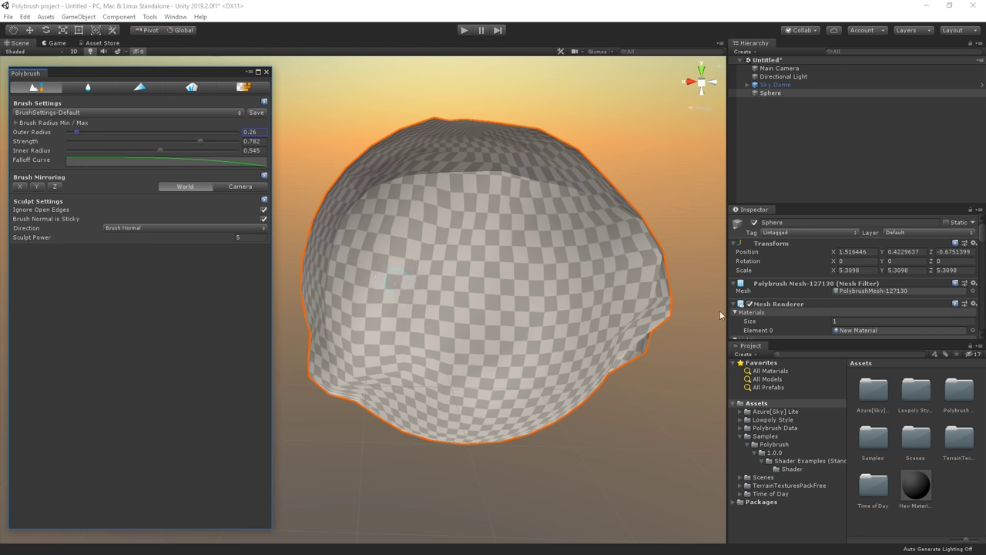
Create a material named Planet Material from the Standard Texture Blend Bump shader in the Polybrush samples' Shader folder
{"action": "left_click", "coordinate": [817, 470]}
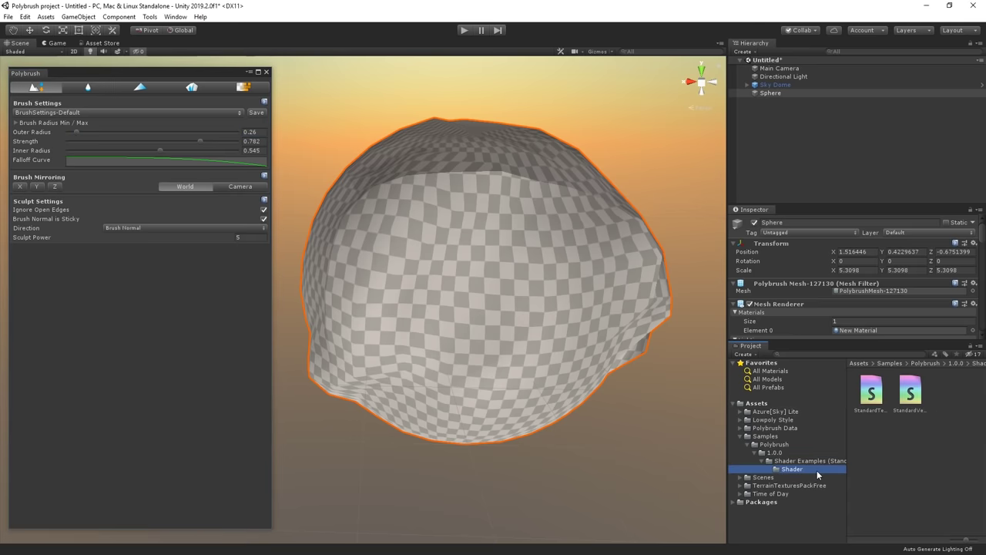
{"action": "left_click", "coordinate": [870, 394]}
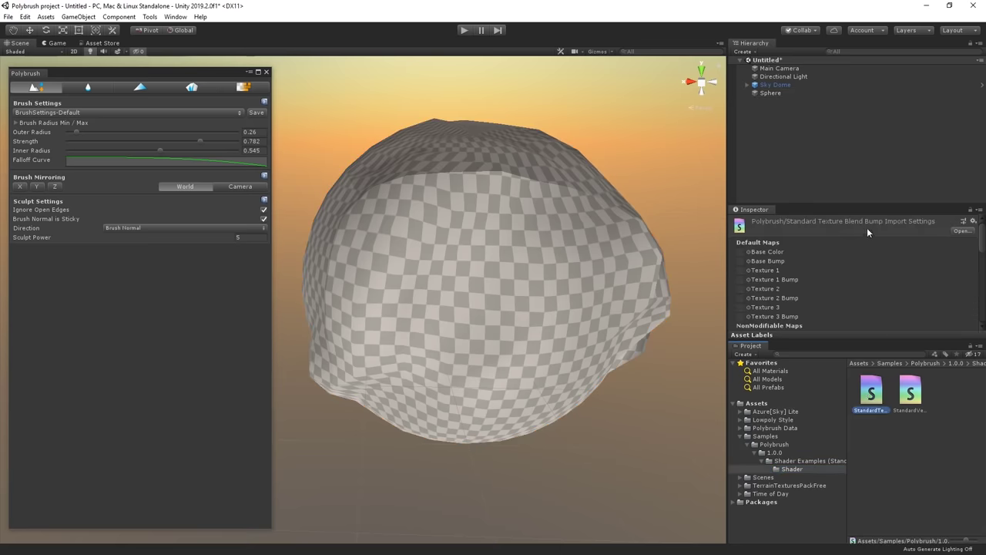
{"action": "right_click", "coordinate": [876, 389]}
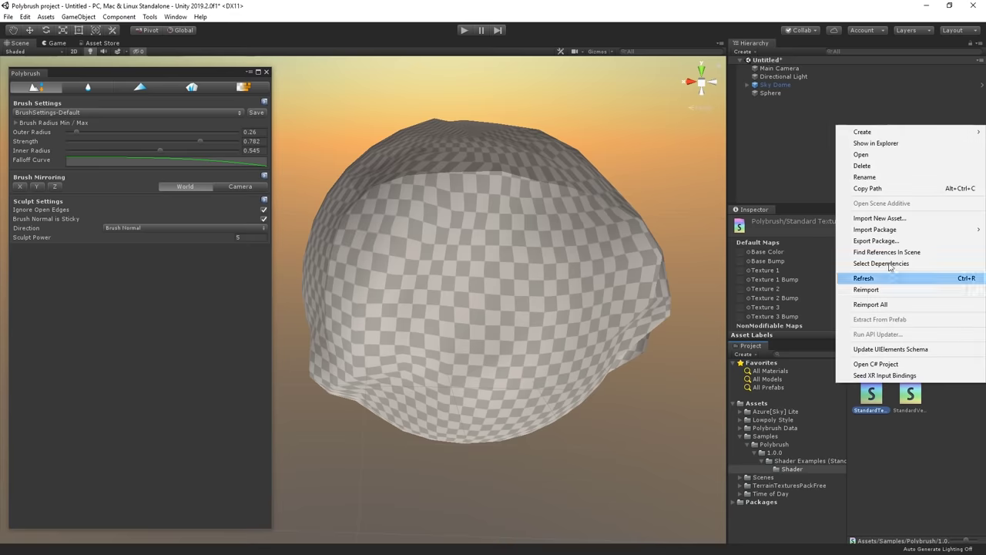
{"action": "mouse_move", "coordinate": [894, 135]}
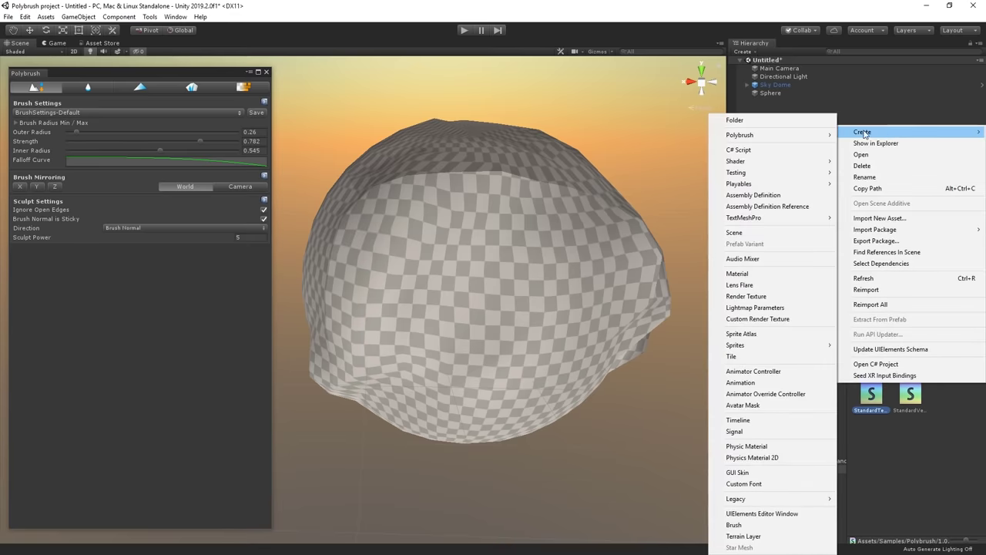
{"action": "left_click", "coordinate": [775, 276]}
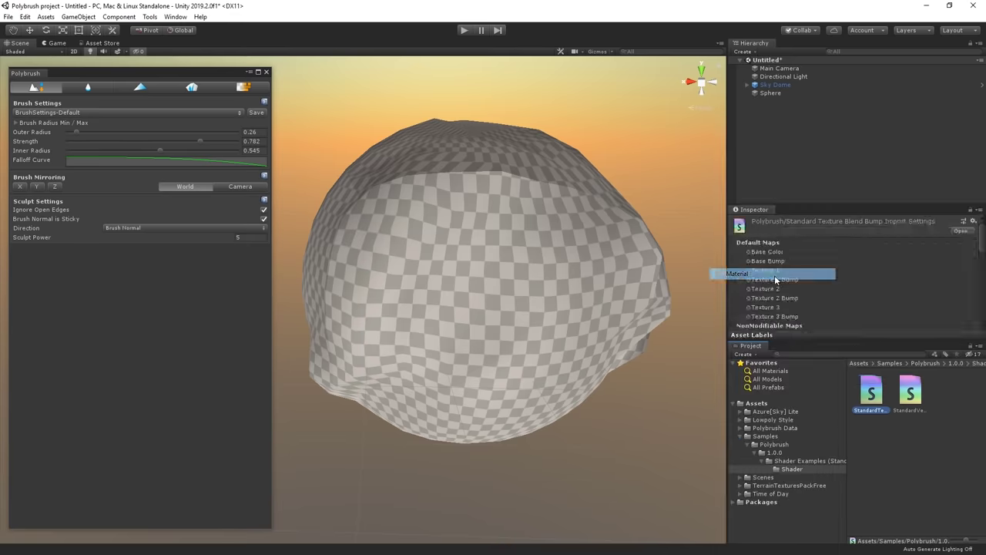
{"action": "type", "text": "Planet"}
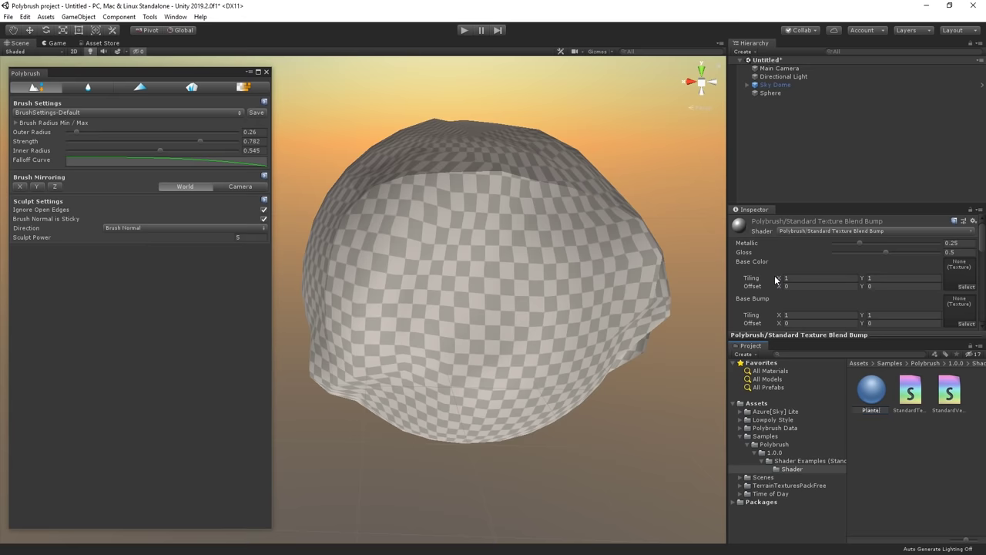
{"action": "type", "text": "Material"}
{"action": "key", "text": "Return"}
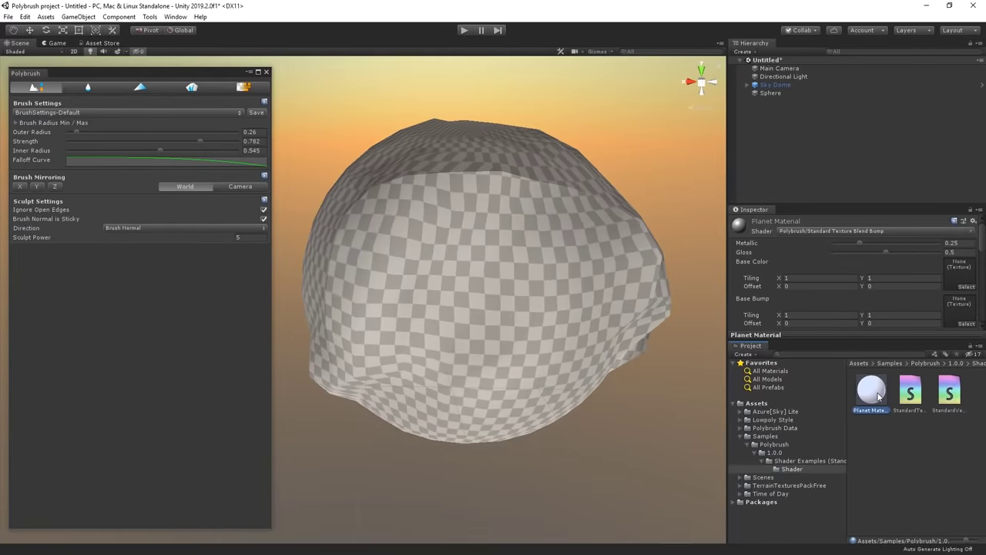
Apply Planet Material to the sphere, then select the sphere and enlarge the Inspector to show the material's texture slots
{"action": "left_click_drag", "start_coordinate": [878, 397], "coordinate": [552, 286]}
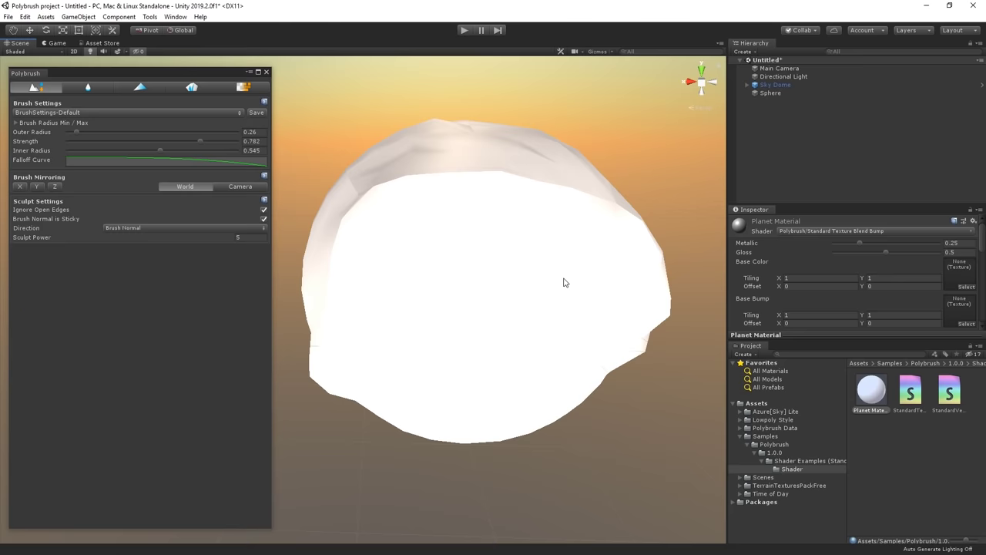
{"action": "left_click", "coordinate": [563, 282]}
{"action": "left_click_drag", "start_coordinate": [826, 203], "coordinate": [843, 145]}
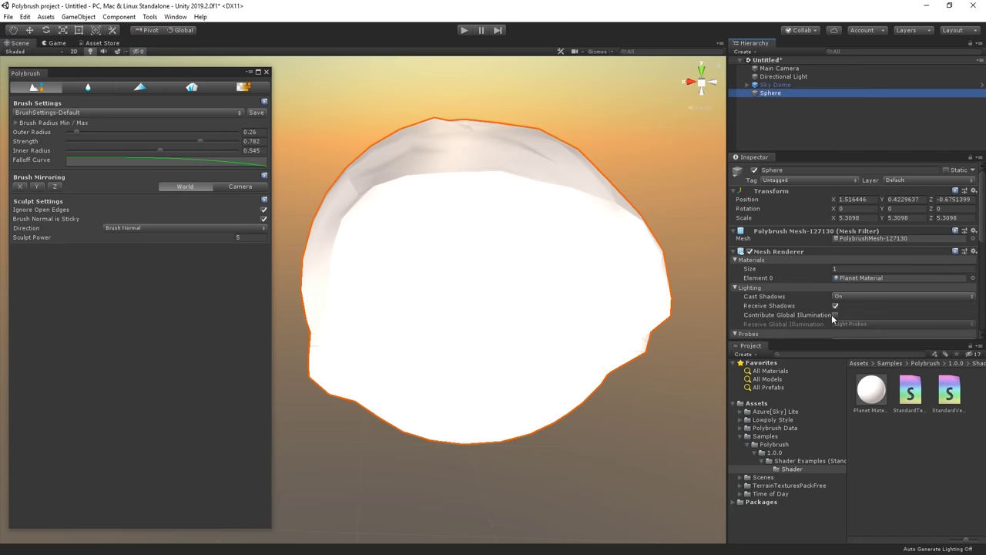
{"action": "left_click_drag", "start_coordinate": [836, 343], "coordinate": [848, 367]}
{"action": "scroll", "coordinate": [882, 320], "scroll_direction": "down", "scroll_amount": 5}
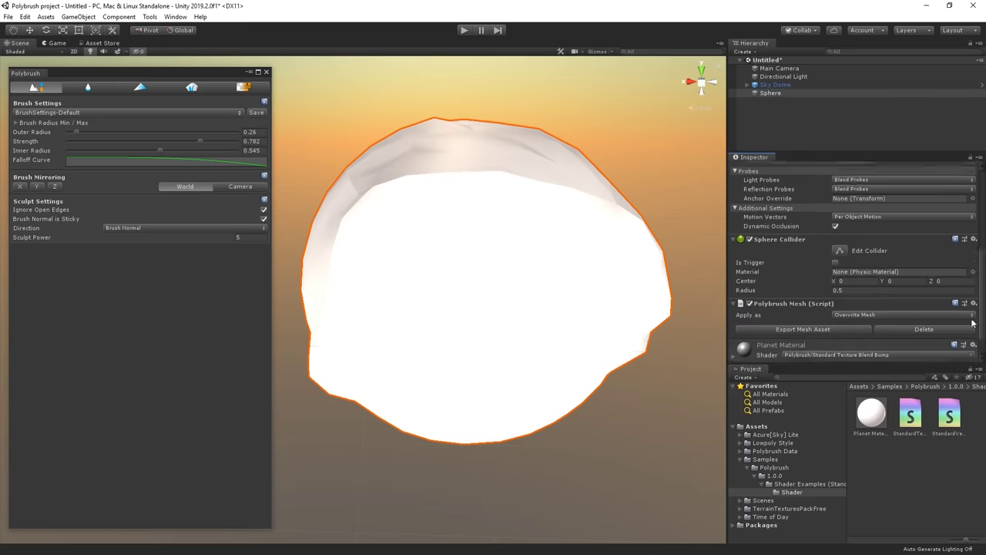
{"action": "left_click_drag", "start_coordinate": [982, 254], "coordinate": [981, 299]}
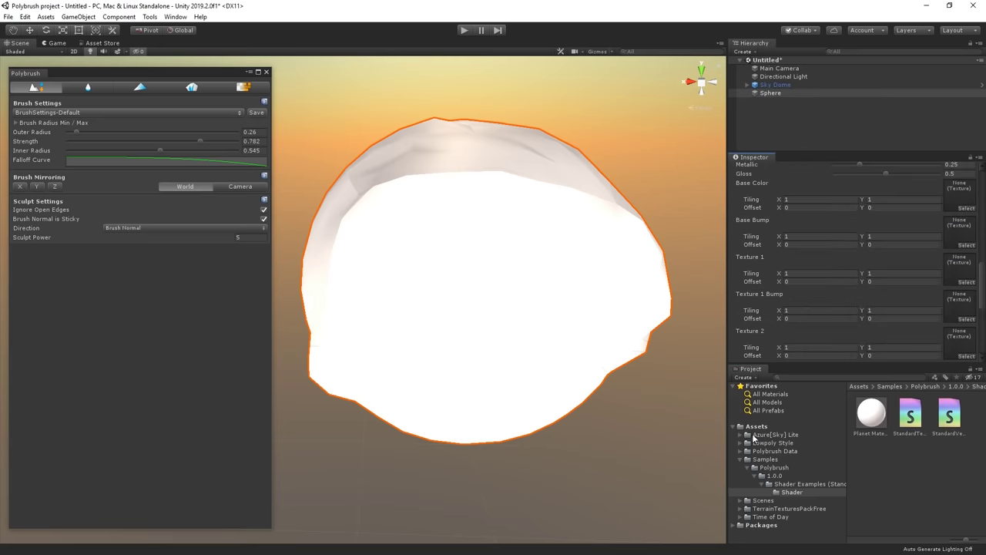
Open the TerrainTextures folder of TerrainTexturesPackFree and reselect the sphere so its material's texture slots show alongside
{"action": "left_click", "coordinate": [776, 509]}
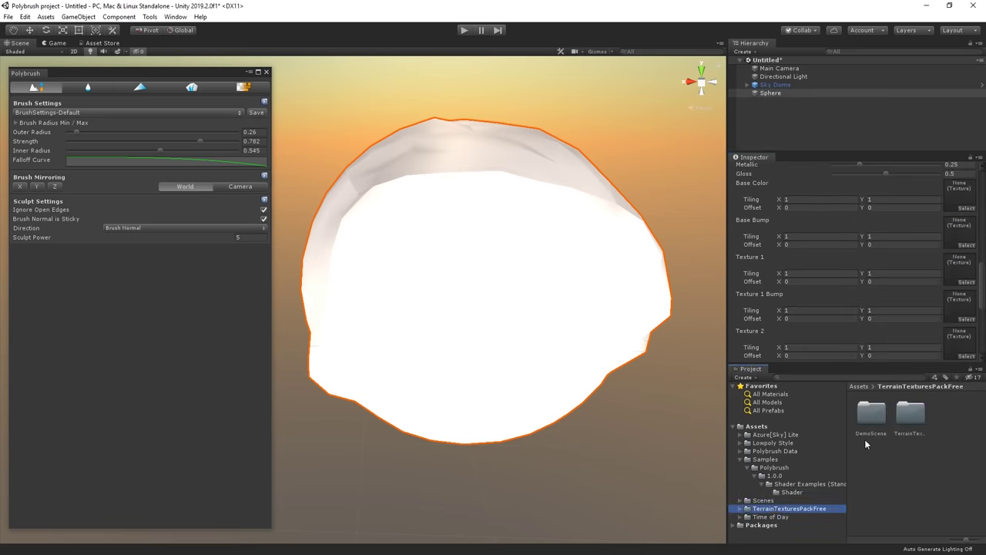
{"action": "double_click", "coordinate": [910, 415]}
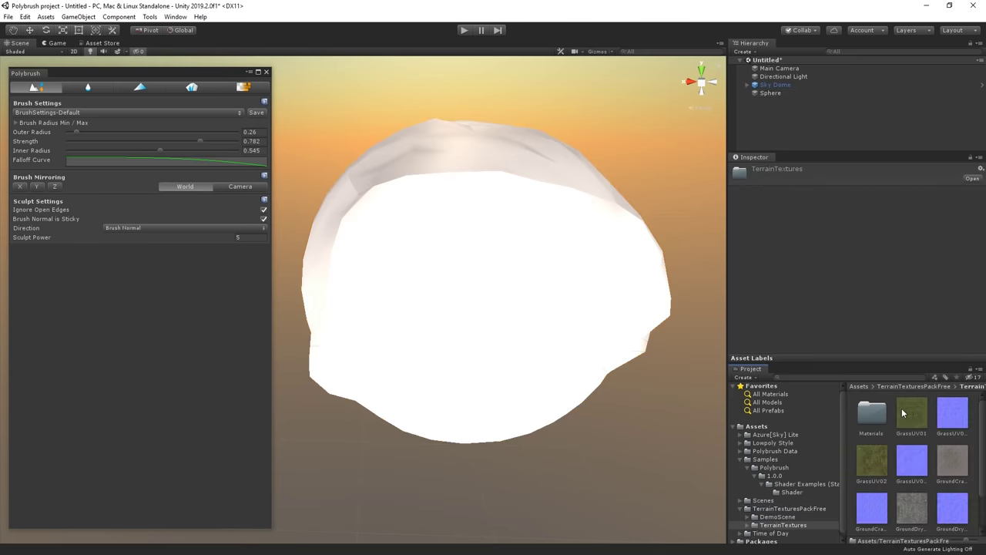
{"action": "left_click", "coordinate": [770, 93]}
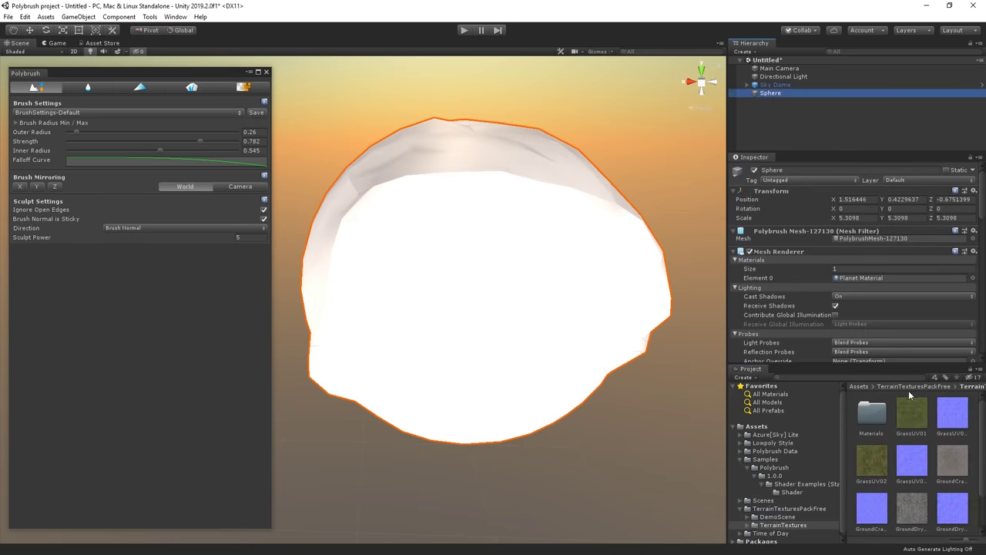
{"action": "scroll", "coordinate": [923, 344], "scroll_direction": "down", "scroll_amount": 10}
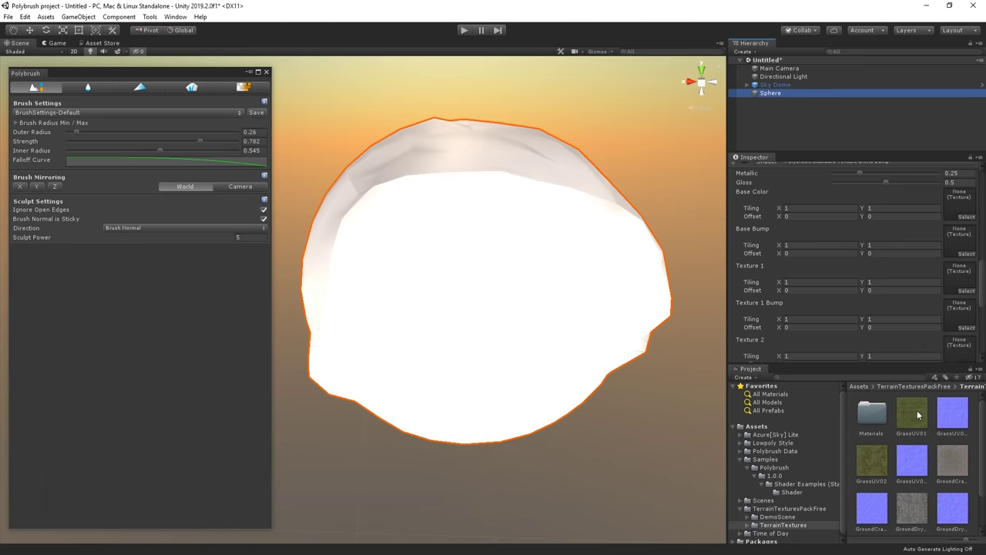
{"action": "scroll", "coordinate": [917, 416], "scroll_direction": "down", "scroll_amount": 1}
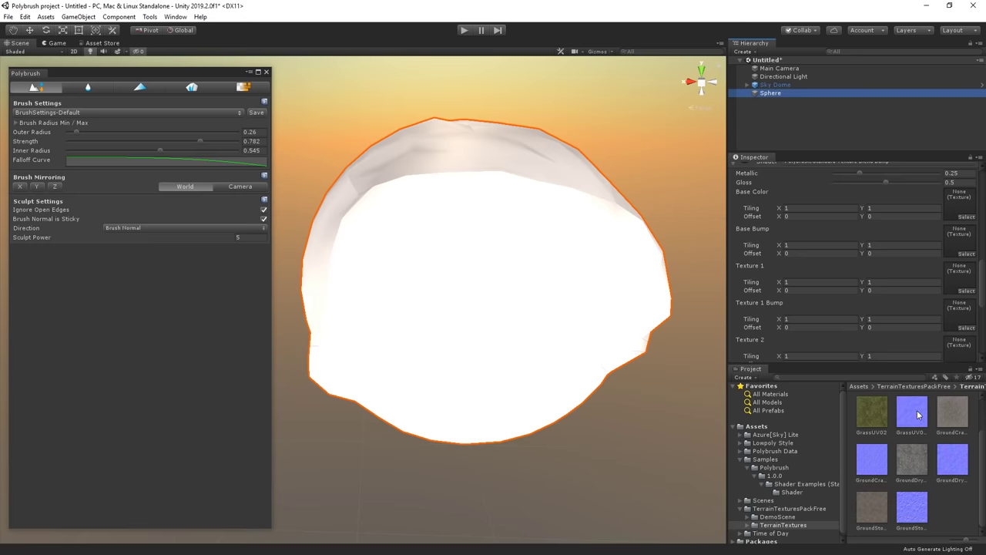
{"action": "scroll", "coordinate": [915, 420], "scroll_direction": "up", "scroll_amount": 1}
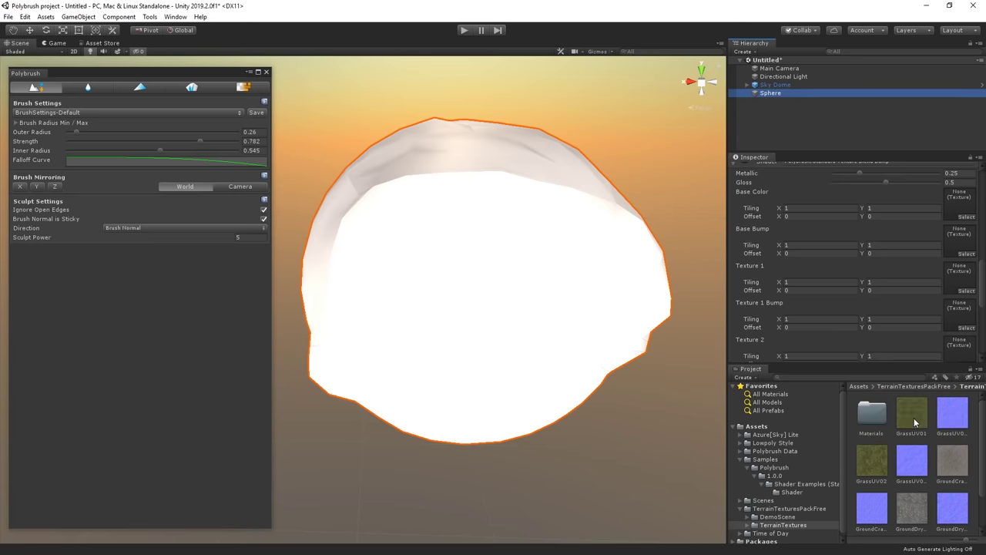
Assign GrassUV01 to Base Color, GrassUV02 to Texture 1, the stony ground to Texture 2 and the cracked ground to Texture 3
{"action": "left_click_drag", "start_coordinate": [910, 418], "coordinate": [955, 206]}
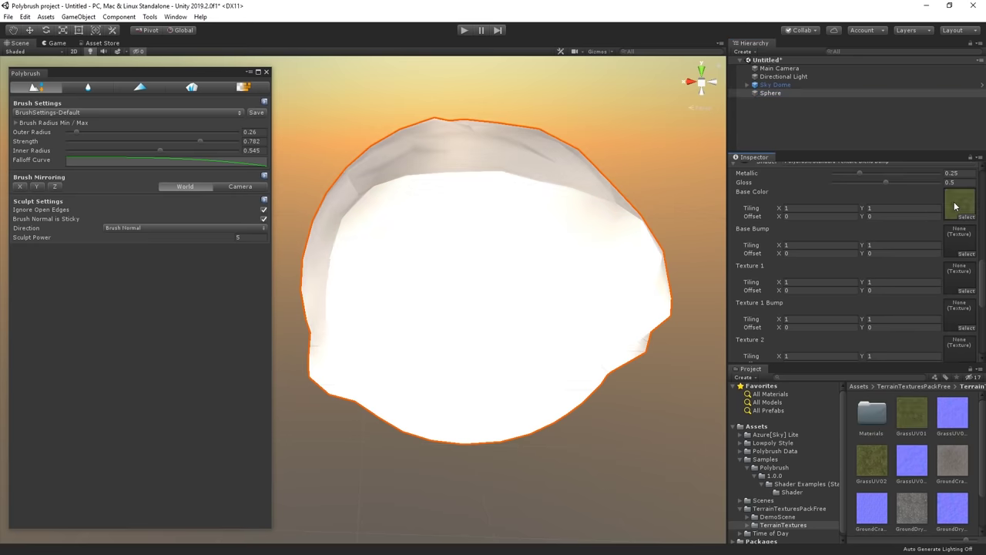
{"action": "left_click_drag", "start_coordinate": [869, 466], "coordinate": [961, 281]}
{"action": "scroll", "coordinate": [955, 285], "scroll_direction": "down", "scroll_amount": 4}
{"action": "scroll", "coordinate": [951, 431], "scroll_direction": "down", "scroll_amount": 1}
{"action": "left_click_drag", "start_coordinate": [953, 431], "coordinate": [959, 240]}
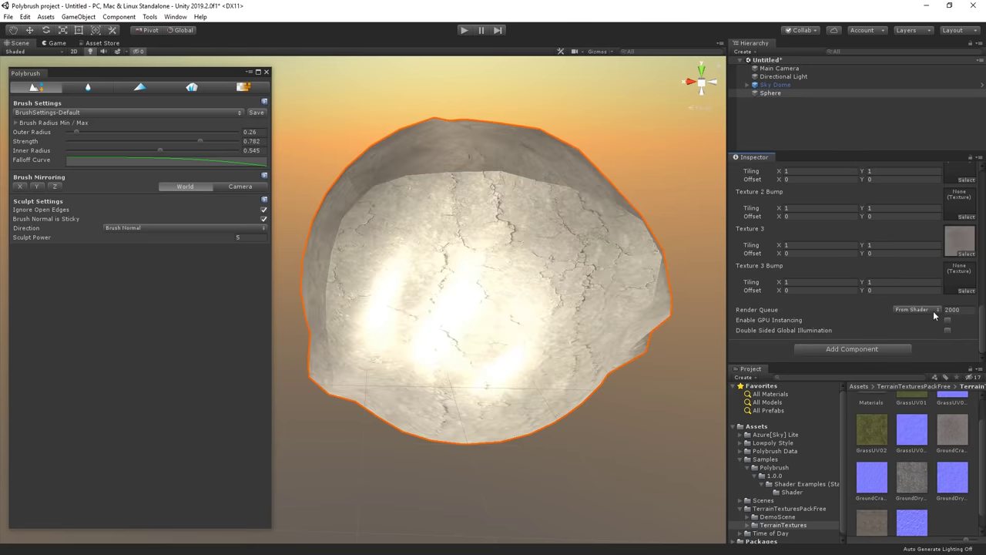
{"action": "scroll", "coordinate": [915, 341], "scroll_direction": "up", "scroll_amount": 4}
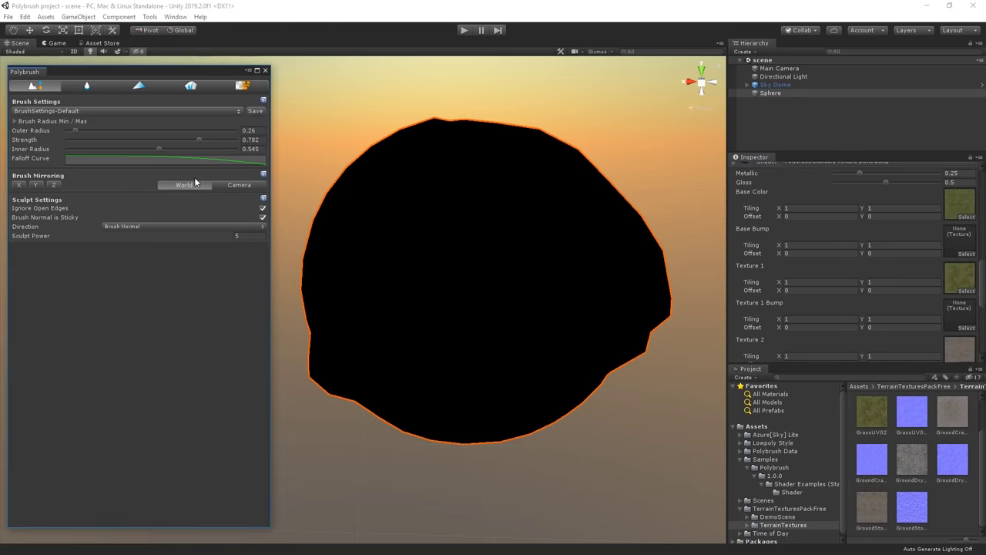
Flood the whole sphere with the base grass texture using Polybrush texture painting
{"action": "left_click", "coordinate": [239, 86]}
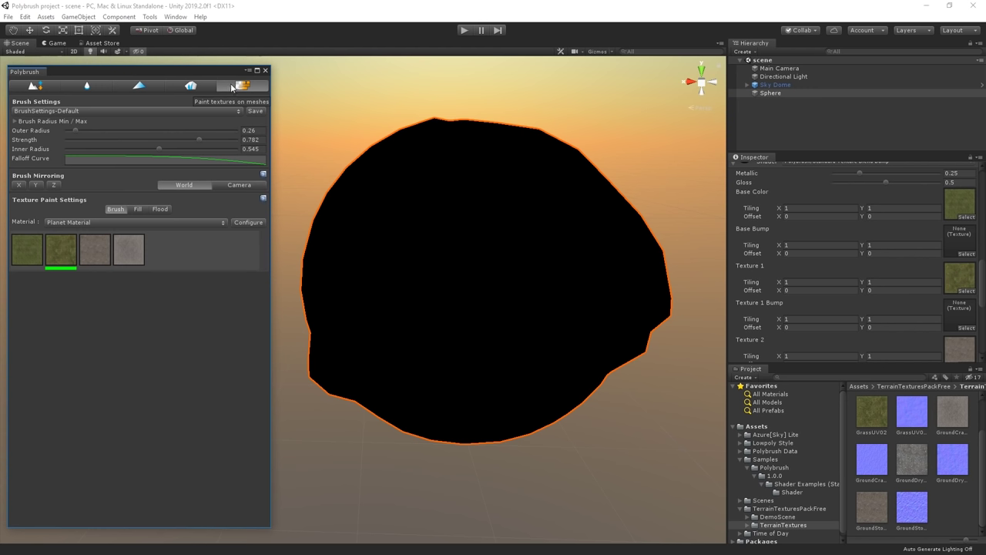
{"action": "left_click", "coordinate": [159, 209]}
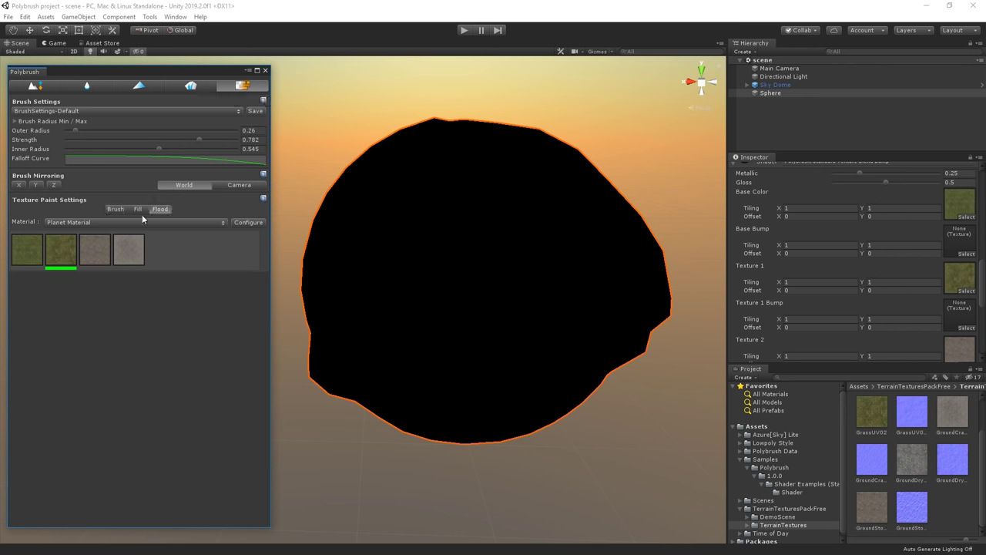
{"action": "left_click", "coordinate": [34, 246]}
{"action": "left_click", "coordinate": [453, 224]}
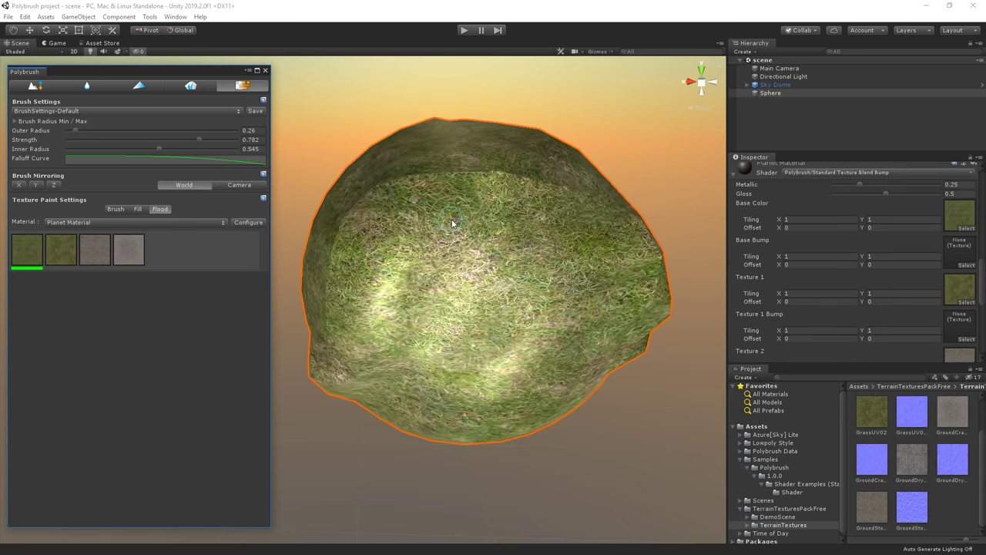
Paint the second grass texture over the middle of the sphere's front in Brush mode
{"action": "mouse_move", "coordinate": [435, 307]}
{"action": "right_mouse_down"}
{"action": "mouse_move", "coordinate": [464, 301]}
{"action": "mouse_move", "coordinate": [429, 299]}
{"action": "mouse_move", "coordinate": [432, 307]}
{"action": "right_mouse_up"}
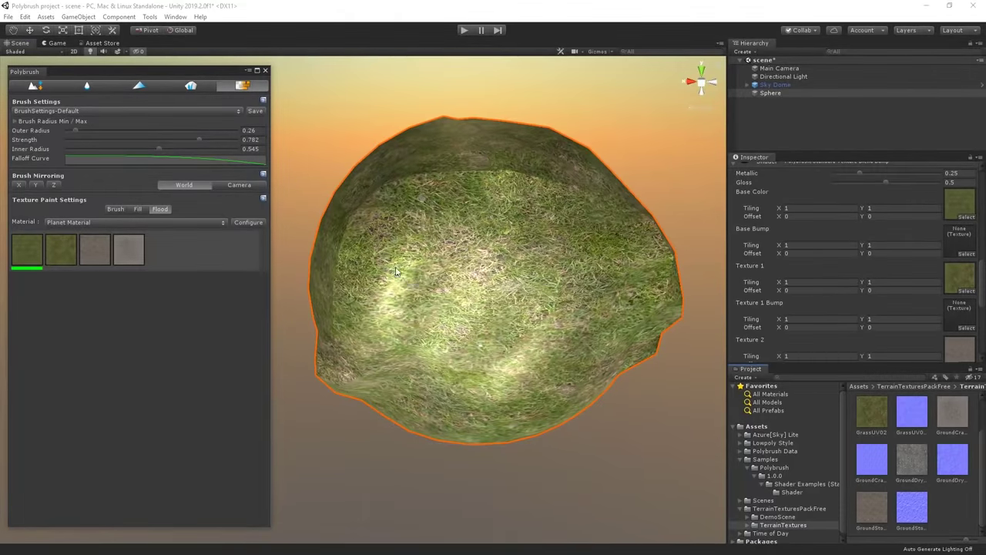
{"action": "left_click", "coordinate": [61, 249]}
{"action": "left_click", "coordinate": [115, 209]}
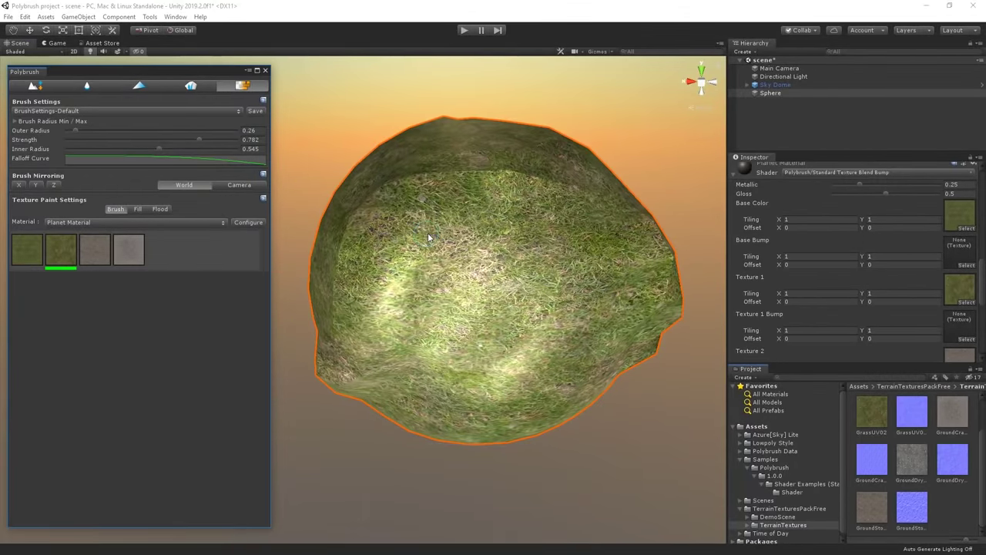
{"action": "mouse_move", "coordinate": [429, 237]}
{"action": "left_mouse_down"}
{"action": "mouse_move", "coordinate": [463, 308]}
{"action": "mouse_move", "coordinate": [470, 262]}
{"action": "mouse_move", "coordinate": [447, 216]}
{"action": "mouse_move", "coordinate": [436, 231]}
{"action": "left_mouse_up"}
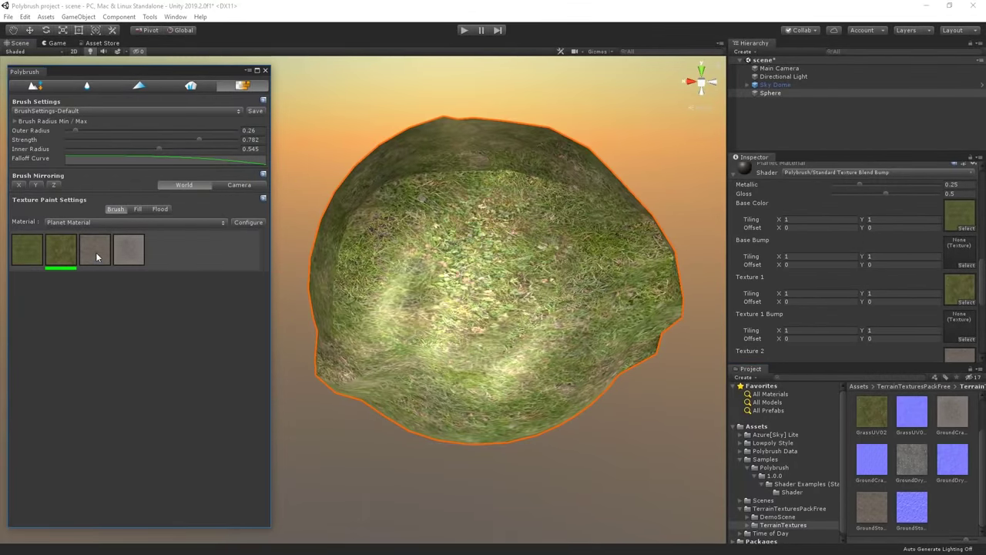
Paint the stony ground texture on the sphere's lower-right area and the cracked ground texture along its upper part
{"action": "left_click", "coordinate": [96, 257]}
{"action": "mouse_move", "coordinate": [602, 369]}
{"action": "left_mouse_down"}
{"action": "mouse_move", "coordinate": [550, 355]}
{"action": "mouse_move", "coordinate": [582, 331]}
{"action": "mouse_move", "coordinate": [621, 343]}
{"action": "left_mouse_up"}
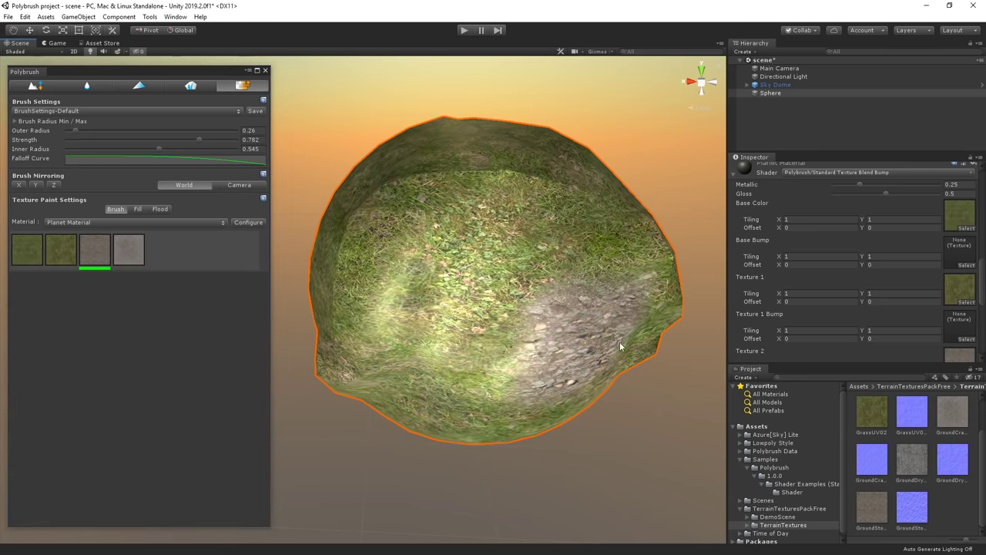
{"action": "left_click", "coordinate": [127, 249]}
{"action": "mouse_move", "coordinate": [624, 232]}
{"action": "left_mouse_down"}
{"action": "mouse_move", "coordinate": [601, 202]}
{"action": "mouse_move", "coordinate": [509, 182]}
{"action": "mouse_move", "coordinate": [416, 183]}
{"action": "mouse_move", "coordinate": [364, 252]}
{"action": "left_mouse_up"}
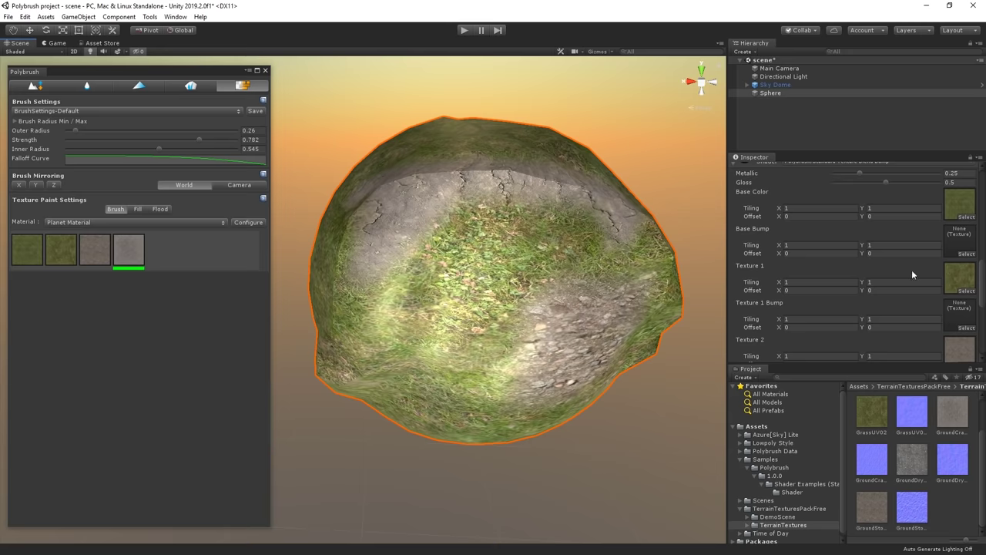
Set the planet material's texture tiling to 5 on X and Y, starting with Base Color
{"action": "type", "text": "5"}
{"action": "key", "text": "Tab"}
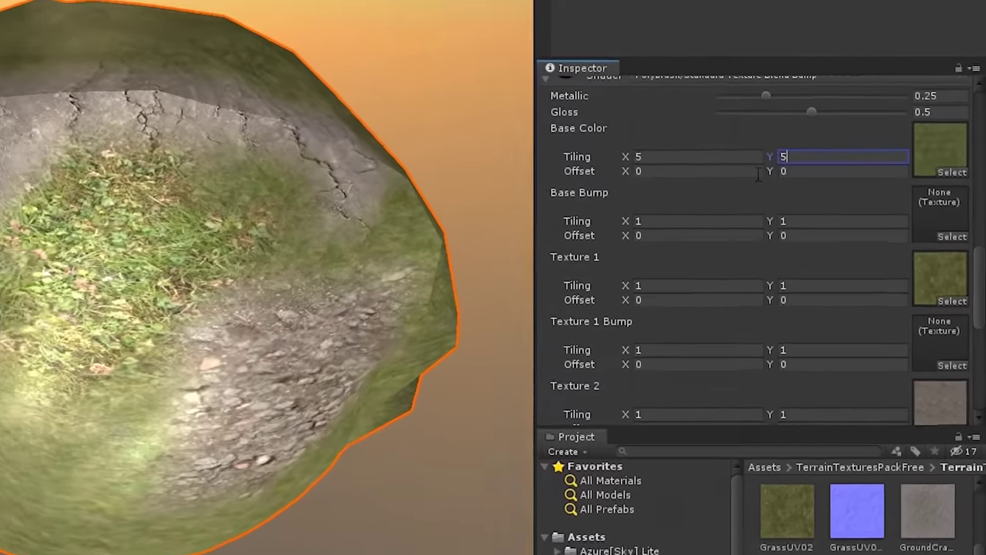
{"action": "type", "text": "5"}
{"action": "key", "text": "Tab"}
{"action": "key", "text": "Tab"}
{"action": "key", "text": "Tab"}
{"action": "key", "text": "Tab"}
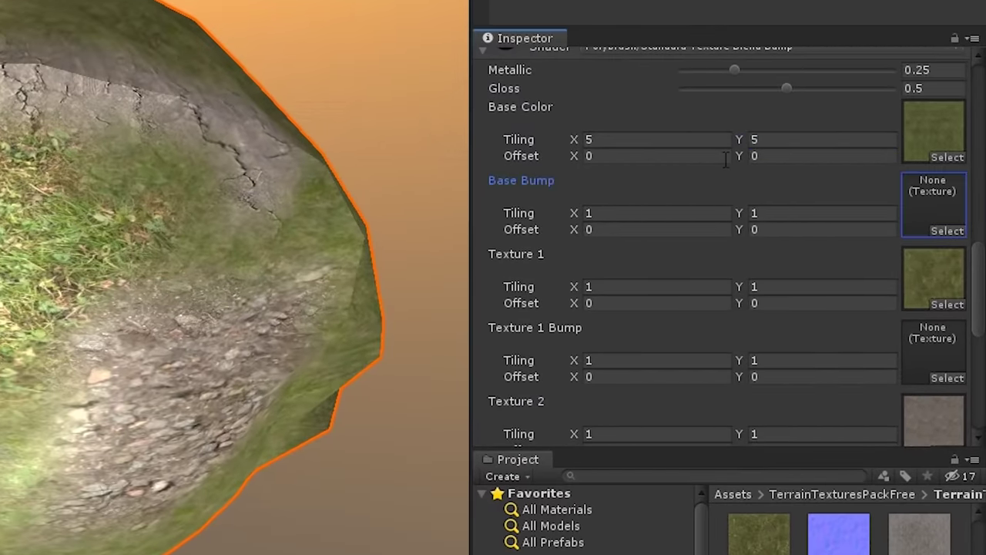
{"action": "type", "text": "5"}
{"action": "key", "text": "Tab"}
{"action": "key", "text": "Tab"}
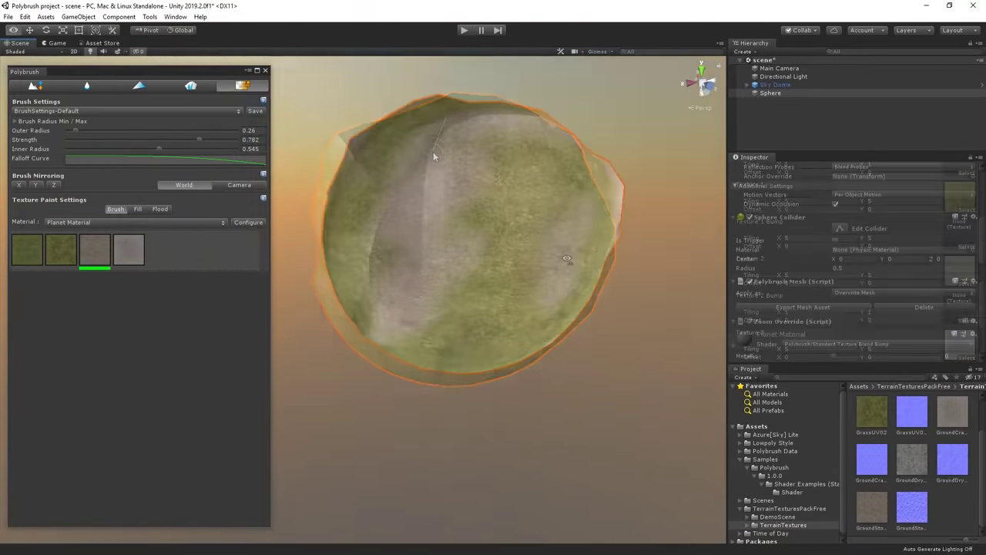
Inspect the texture-painted sphere from all sides
{"action": "left_click_drag", "start_coordinate": [566, 259], "coordinate": [312, 282], "text": "alt"}
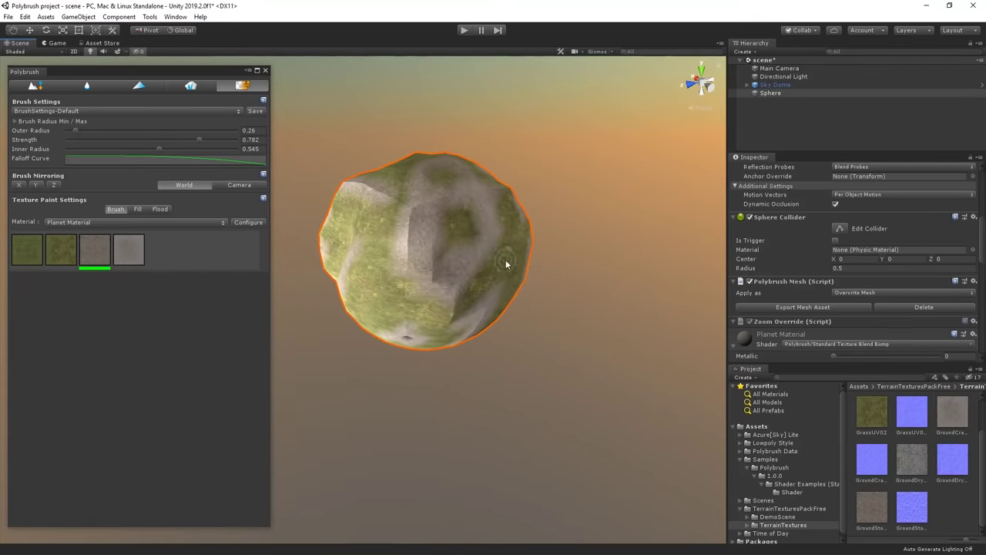
{"action": "left_click_drag", "start_coordinate": [506, 263], "coordinate": [321, 272], "text": "alt"}
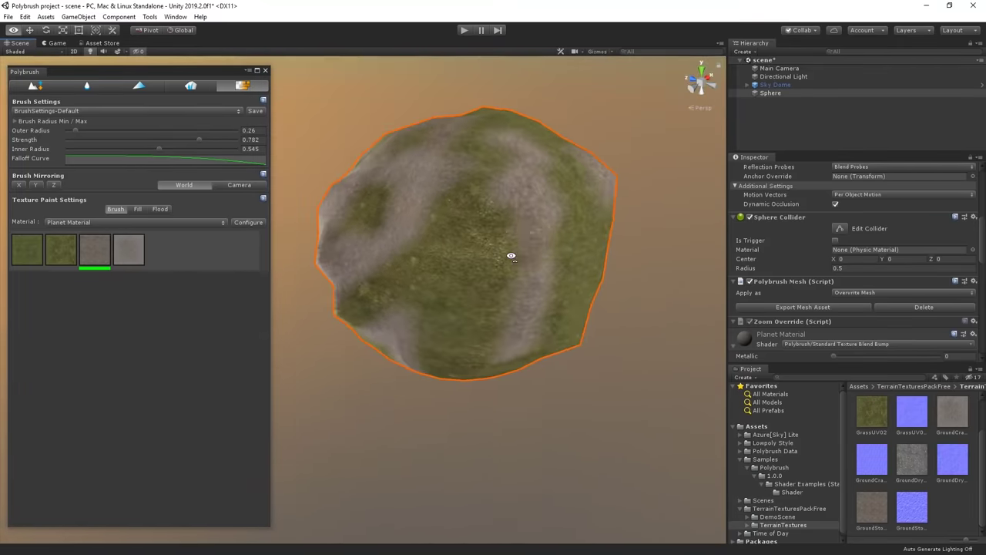
{"action": "left_click_drag", "start_coordinate": [511, 257], "coordinate": [966, 254], "text": "alt"}
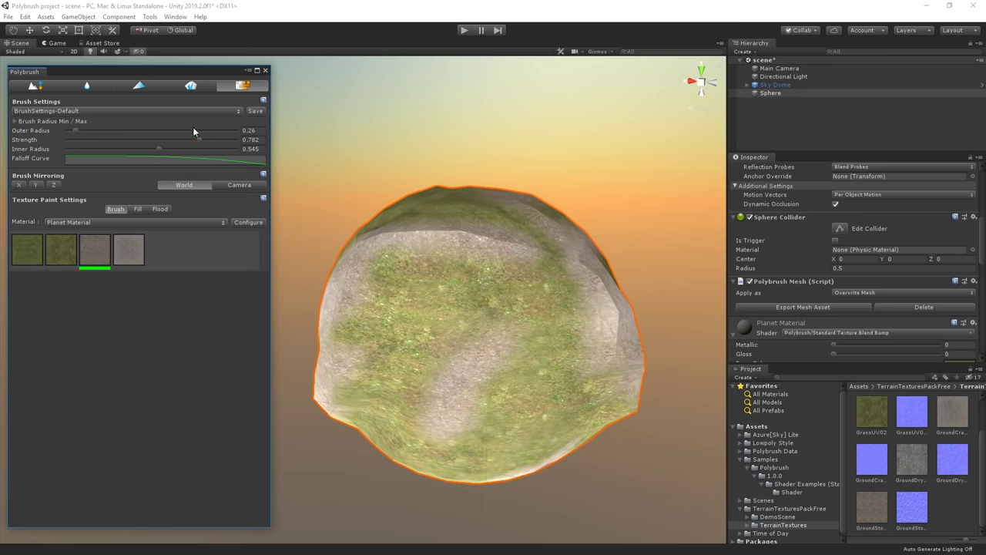
Load the Tree1, TerrainPatchGreen, RockGrey1 and Reed prefabs from the Free Rocks and Plants pack into the prefab scatter palette
{"action": "left_click", "coordinate": [192, 86]}
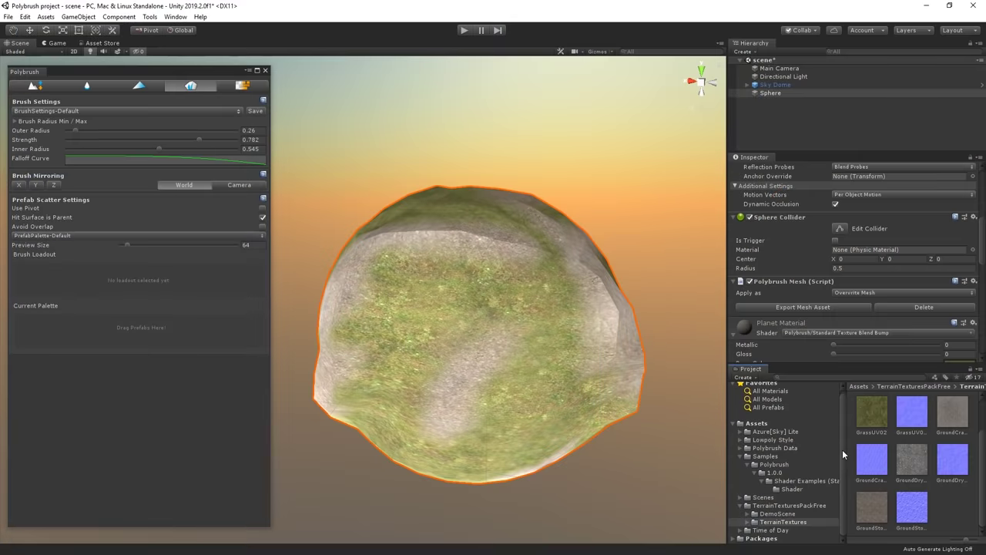
{"action": "left_click", "coordinate": [779, 441]}
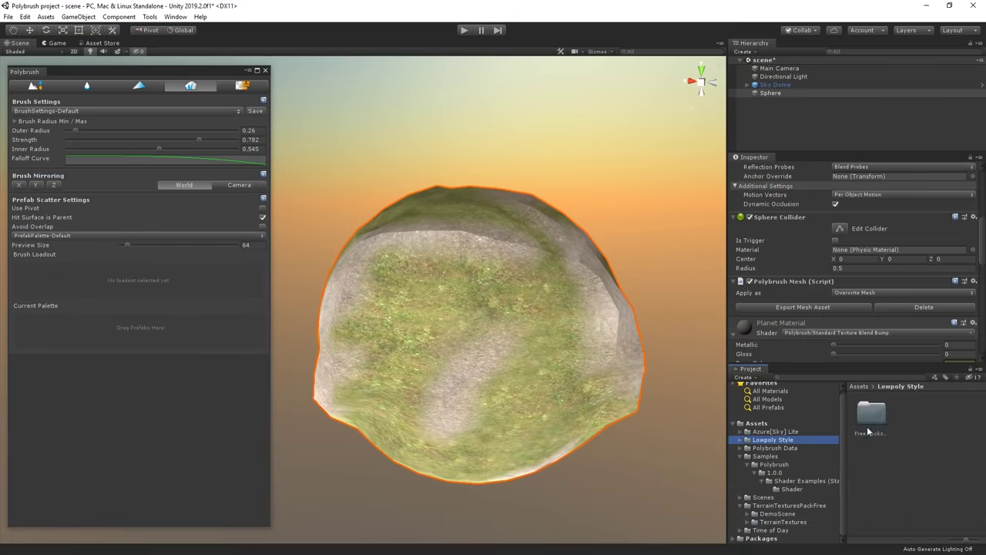
{"action": "double_click", "coordinate": [874, 412]}
{"action": "double_click", "coordinate": [950, 417]}
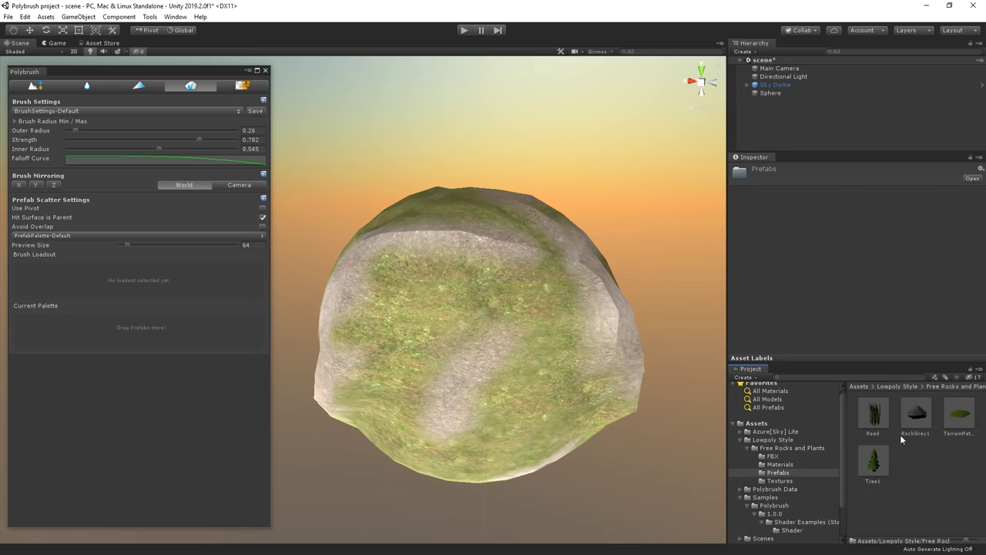
{"action": "left_click", "coordinate": [874, 461]}
{"action": "left_click", "coordinate": [954, 416], "text": "ctrl"}
{"action": "left_click", "coordinate": [918, 416], "text": "ctrl"}
{"action": "left_click", "coordinate": [873, 416], "text": "ctrl"}
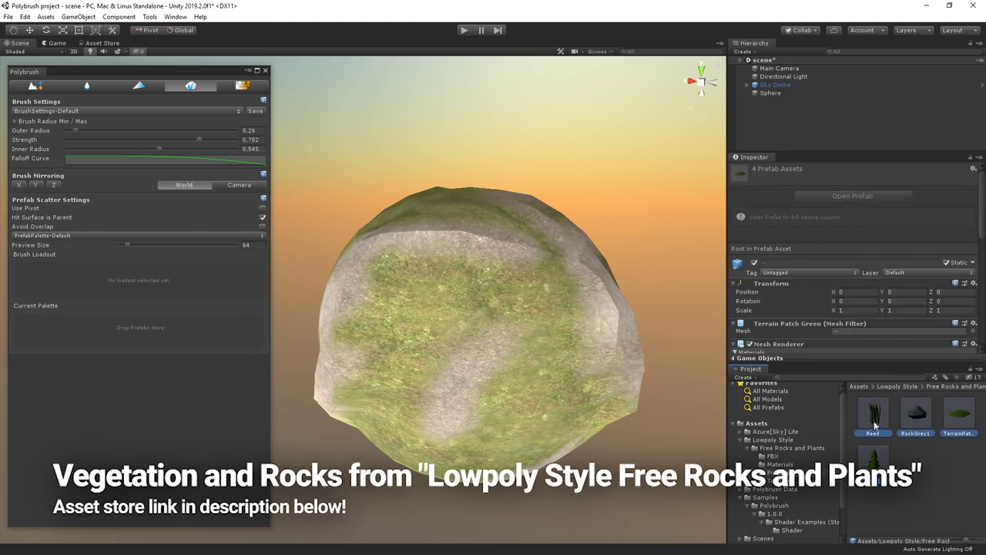
{"action": "left_click_drag", "start_coordinate": [873, 416], "coordinate": [204, 334]}
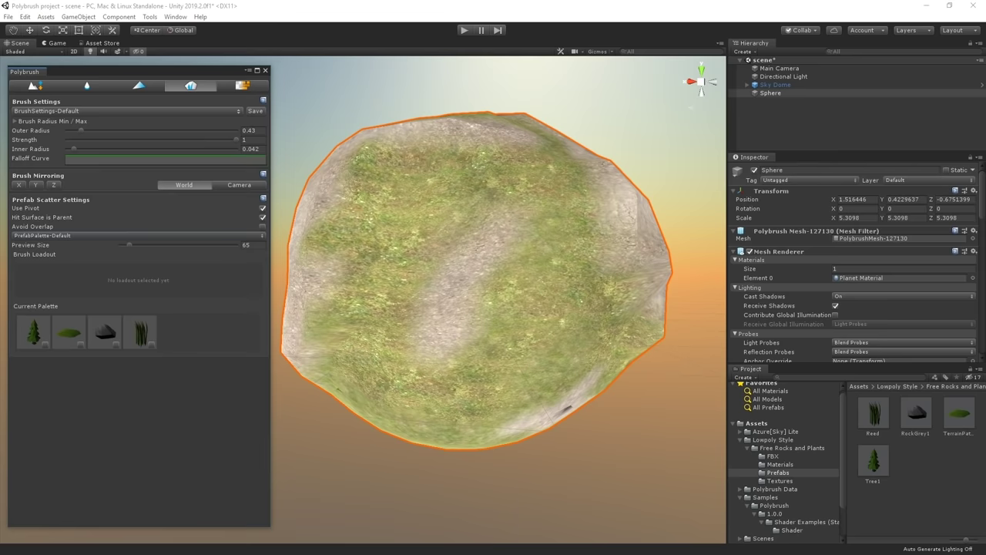
Scatter Reed prefabs around the stony patch on the sphere's front and Tree1 prefabs along its left side
{"action": "left_click", "coordinate": [151, 342]}
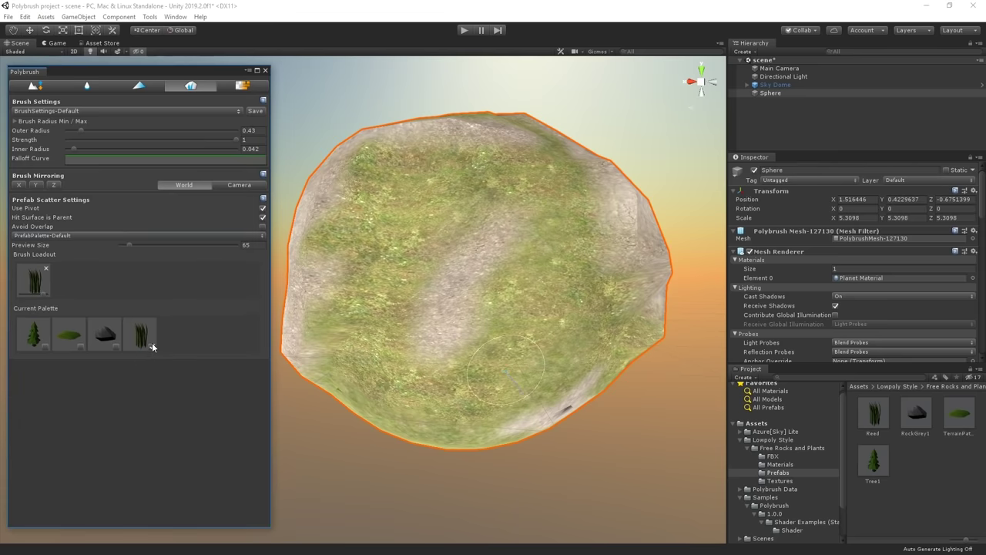
{"action": "left_click", "coordinate": [148, 343]}
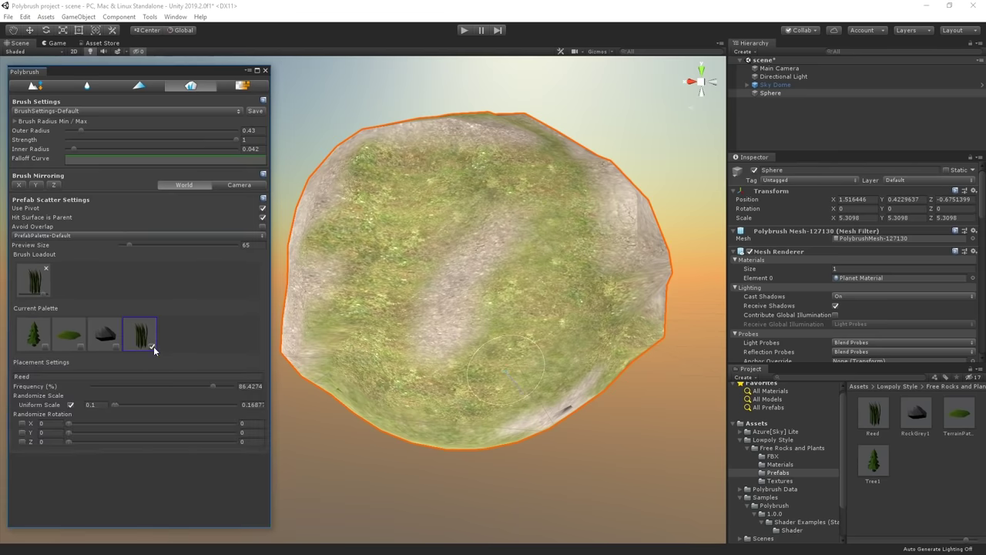
{"action": "mouse_move", "coordinate": [446, 219]}
{"action": "left_mouse_down"}
{"action": "mouse_move", "coordinate": [421, 278]}
{"action": "mouse_move", "coordinate": [460, 224]}
{"action": "mouse_move", "coordinate": [499, 222]}
{"action": "mouse_move", "coordinate": [540, 277]}
{"action": "left_mouse_up"}
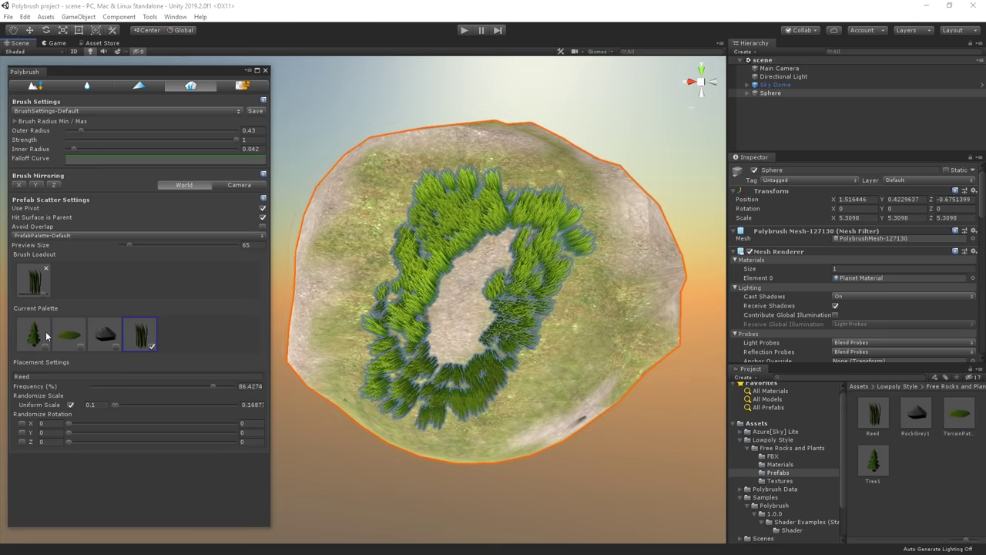
{"action": "left_click", "coordinate": [46, 345]}
{"action": "mouse_move", "coordinate": [310, 322]}
{"action": "left_mouse_down"}
{"action": "mouse_move", "coordinate": [377, 254]}
{"action": "mouse_move", "coordinate": [395, 278]}
{"action": "mouse_move", "coordinate": [339, 362]}
{"action": "mouse_move", "coordinate": [378, 400]}
{"action": "mouse_move", "coordinate": [354, 436]}
{"action": "mouse_move", "coordinate": [385, 447]}
{"action": "mouse_move", "coordinate": [401, 432]}
{"action": "left_mouse_up"}
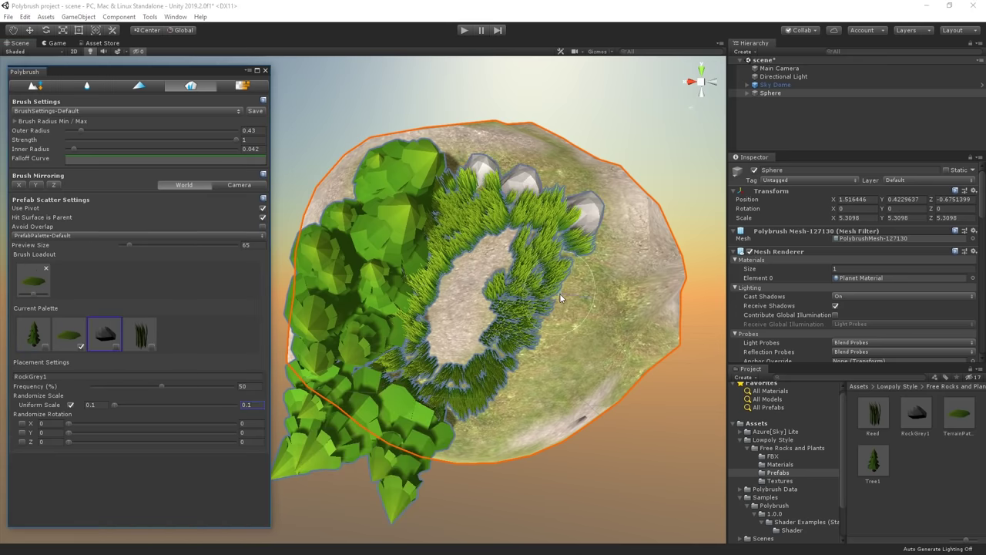
Scatter TerrainPatchGreen prefabs among the reeds and around the clearing on the sphere's front
{"action": "mouse_move", "coordinate": [559, 293]}
{"action": "left_mouse_down", "text": "shift"}
{"action": "mouse_move", "coordinate": [544, 300]}
{"action": "mouse_move", "coordinate": [554, 270]}
{"action": "mouse_move", "coordinate": [498, 206]}
{"action": "mouse_move", "coordinate": [562, 199]}
{"action": "mouse_move", "coordinate": [493, 371]}
{"action": "mouse_move", "coordinate": [389, 307]}
{"action": "mouse_move", "coordinate": [349, 335]}
{"action": "left_mouse_up", "text": "shift"}
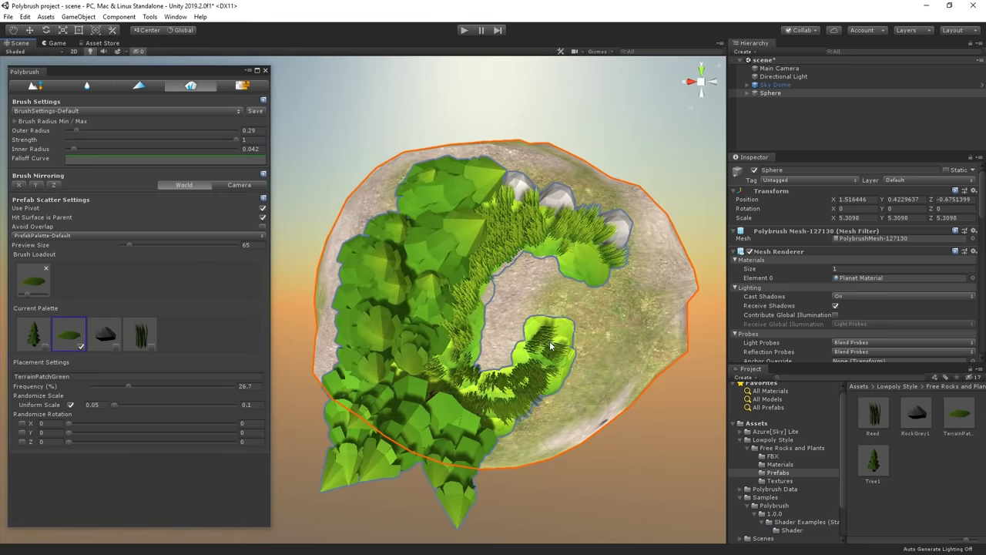
{"action": "scroll", "coordinate": [481, 199], "scroll_direction": "down", "scroll_amount": 2}
{"action": "mouse_move", "coordinate": [481, 199]}
{"action": "left_mouse_down"}
{"action": "mouse_move", "coordinate": [555, 266]}
{"action": "mouse_move", "coordinate": [504, 392]}
{"action": "left_mouse_up"}
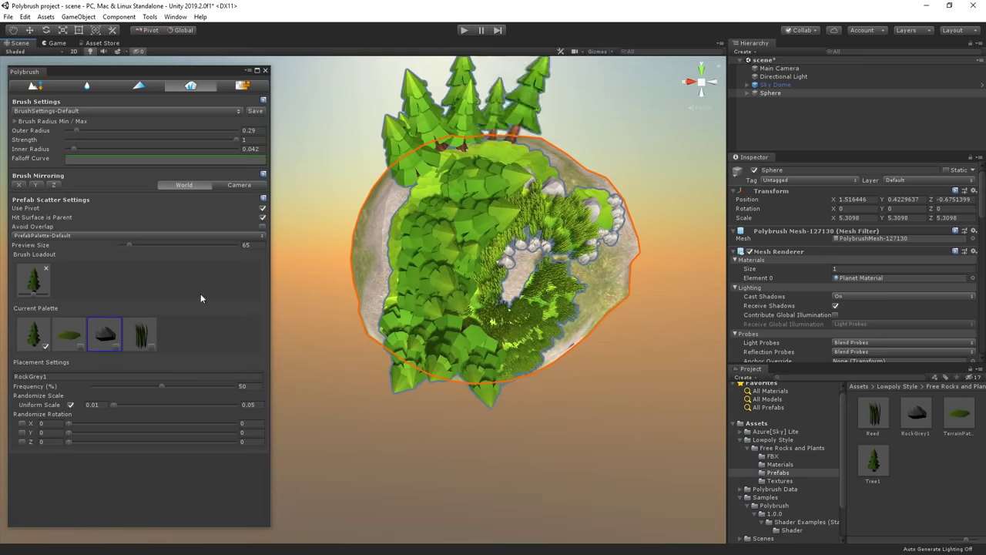
Scatter TerrainPatchGreen and RockGrey1 prefabs over the sphere's bare side and add Tree1 to the brush loadout
{"action": "left_click_drag", "start_coordinate": [462, 232], "coordinate": [533, 250], "text": "alt"}
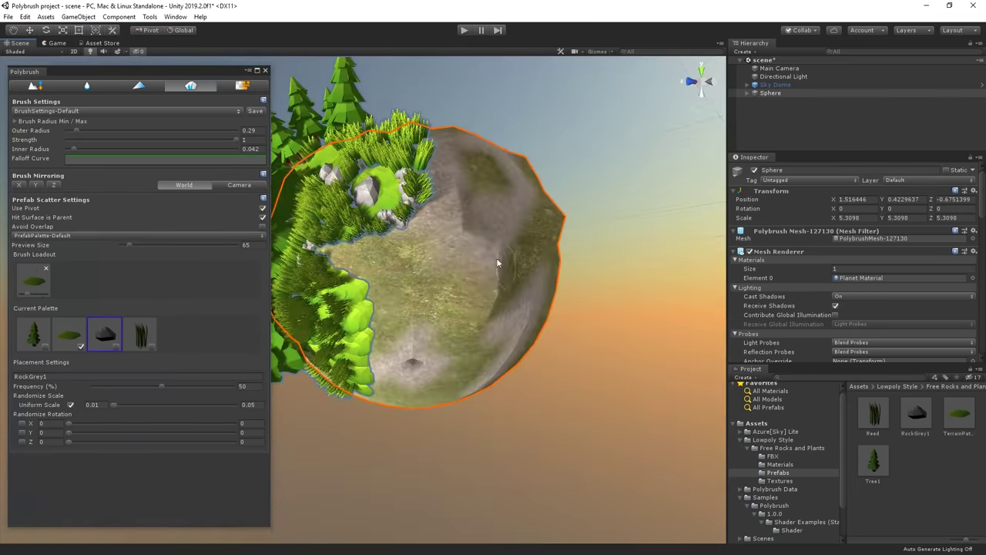
{"action": "left_click", "coordinate": [456, 216]}
{"action": "left_click_drag", "start_coordinate": [456, 216], "coordinate": [323, 232], "text": "alt"}
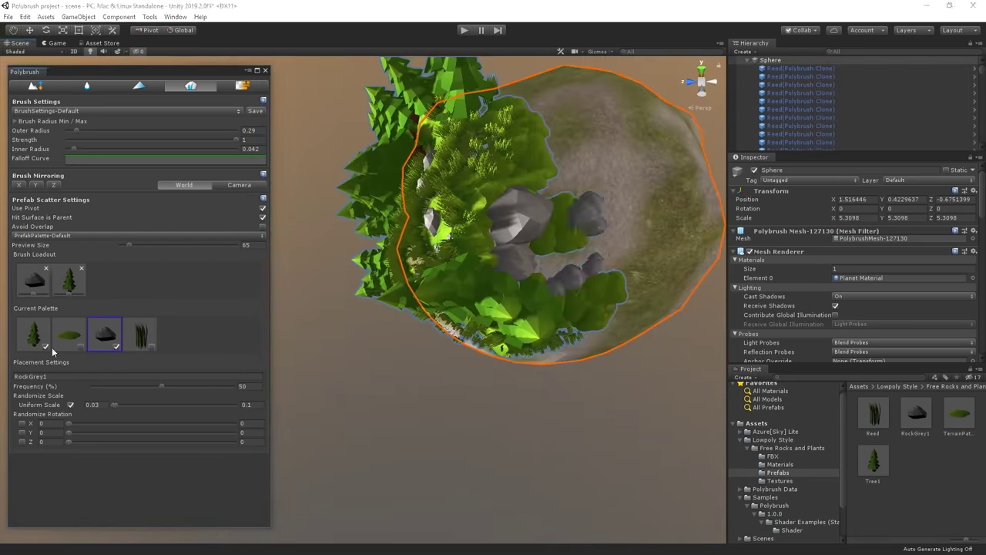
{"action": "left_click", "coordinate": [45, 345]}
Examine the vegetation-covered planet from several sides
{"action": "left_click_drag", "start_coordinate": [432, 254], "coordinate": [598, 166], "text": "alt"}
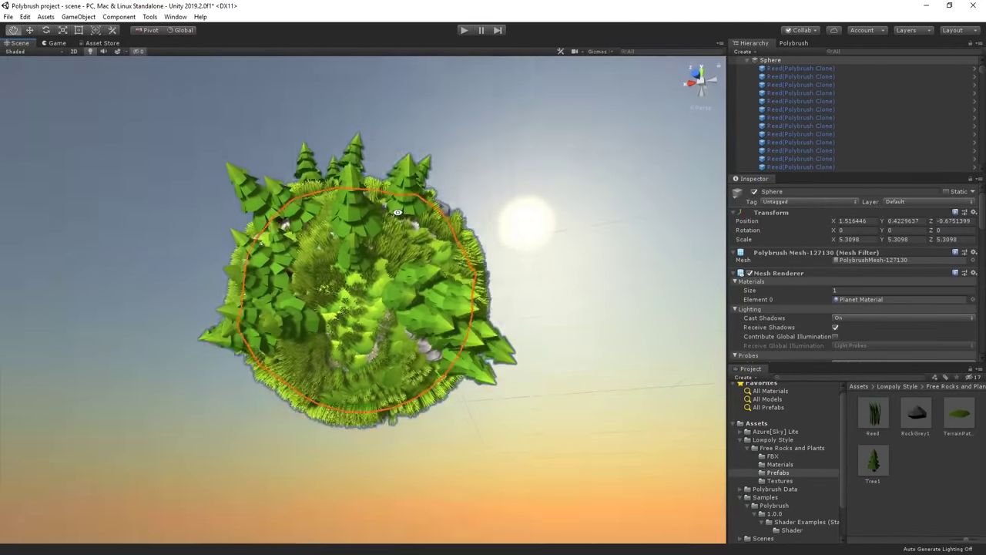
{"action": "left_click_drag", "start_coordinate": [398, 212], "coordinate": [418, 286], "text": "alt"}
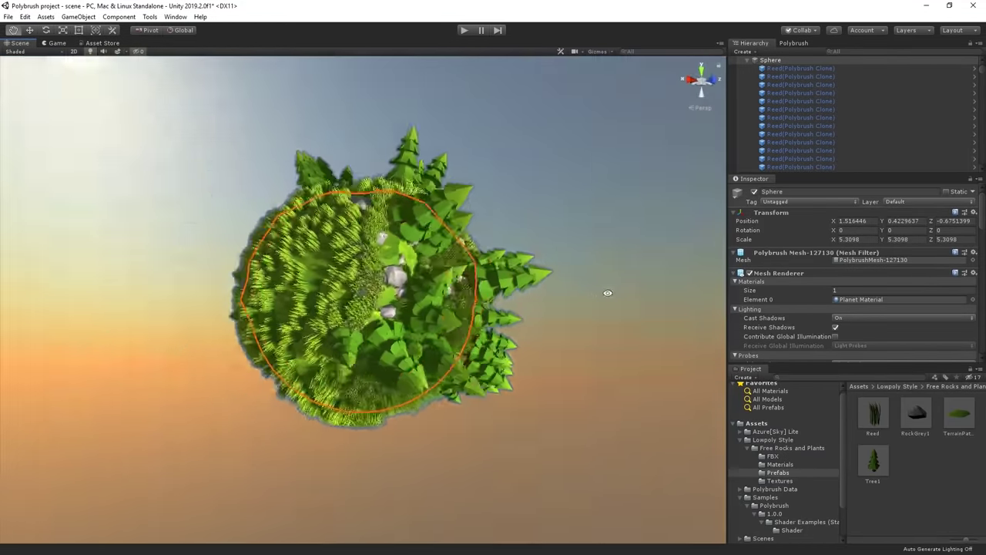
{"action": "left_click_drag", "start_coordinate": [608, 293], "coordinate": [362, 362], "text": "alt"}
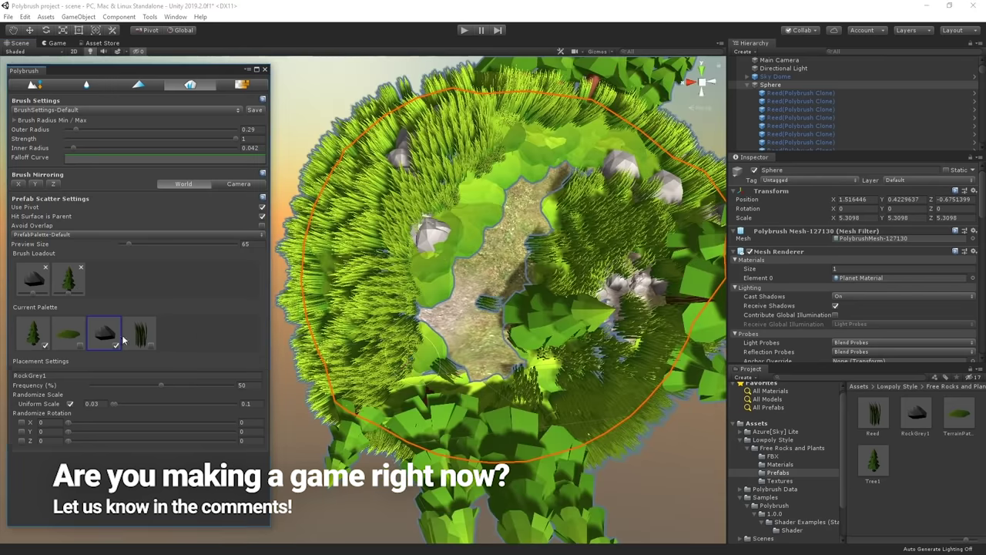
Remove RockGrey1 from the brush loadout so that only Tree1 is scattered
{"action": "left_click", "coordinate": [33, 332]}
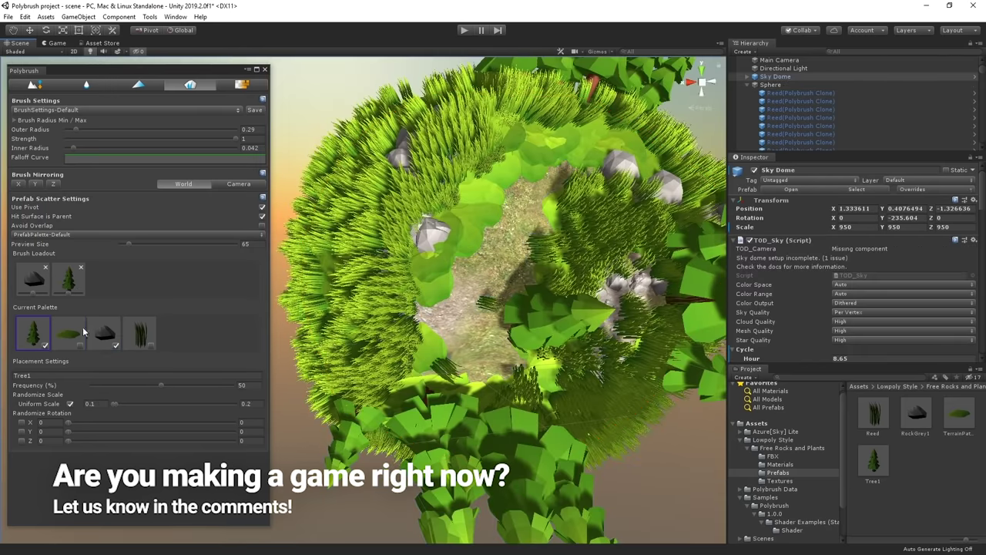
{"action": "left_click", "coordinate": [116, 344]}
{"action": "left_click", "coordinate": [31, 339]}
{"action": "left_click", "coordinate": [33, 339]}
Reselect the sphere for painting and scatter Tree1 prefabs around the edge of its front clearing
{"action": "left_click", "coordinate": [488, 262]}
{"action": "left_click", "coordinate": [544, 224]}
{"action": "key", "text": "ctrl+z"}
{"action": "left_click", "coordinate": [522, 211]}
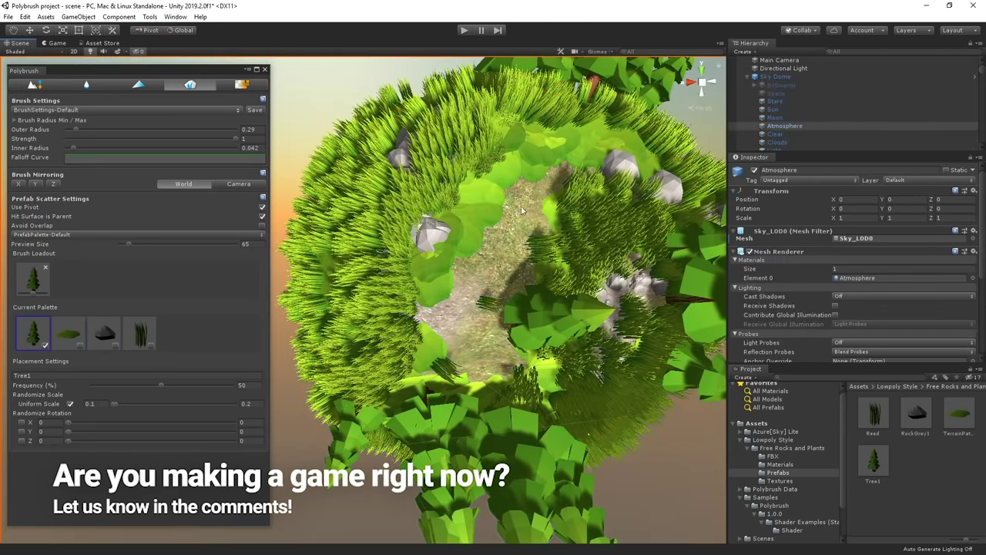
{"action": "left_click", "coordinate": [531, 212]}
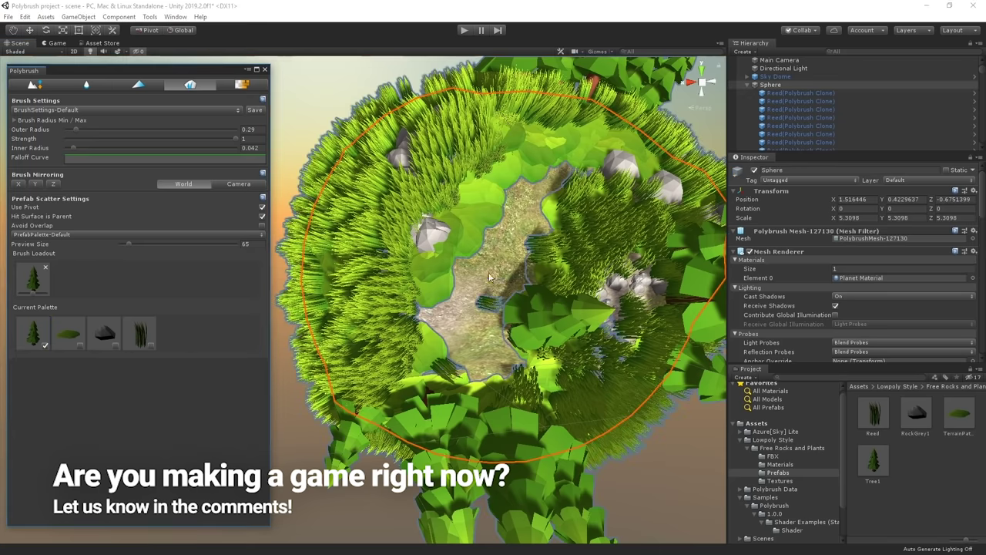
{"action": "left_click", "coordinate": [485, 197]}
{"action": "left_click", "coordinate": [426, 302]}
{"action": "left_click", "coordinate": [455, 366]}
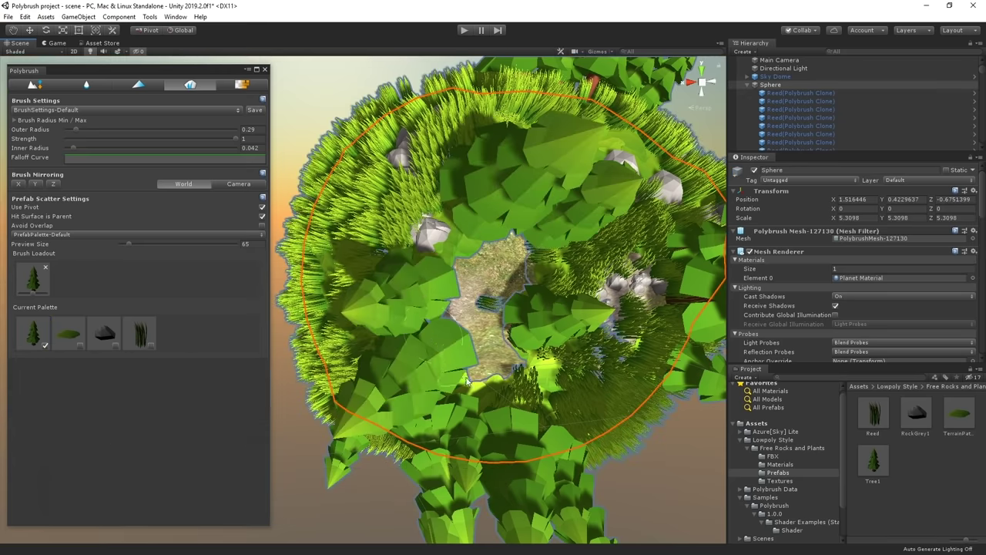
Replace Tree1 with Reed in the brush loadout and scatter reeds in the upper part of the front clearing
{"action": "scroll", "coordinate": [467, 377], "scroll_direction": "down", "scroll_amount": 3}
{"action": "mouse_move", "coordinate": [467, 377]}
{"action": "left_mouse_down", "text": "alt"}
{"action": "mouse_move", "coordinate": [447, 384]}
{"action": "mouse_move", "coordinate": [516, 331]}
{"action": "mouse_move", "coordinate": [455, 343]}
{"action": "left_mouse_up", "text": "alt"}
{"action": "scroll", "coordinate": [447, 384], "scroll_direction": "up", "scroll_amount": 4}
{"action": "left_click", "coordinate": [151, 345]}
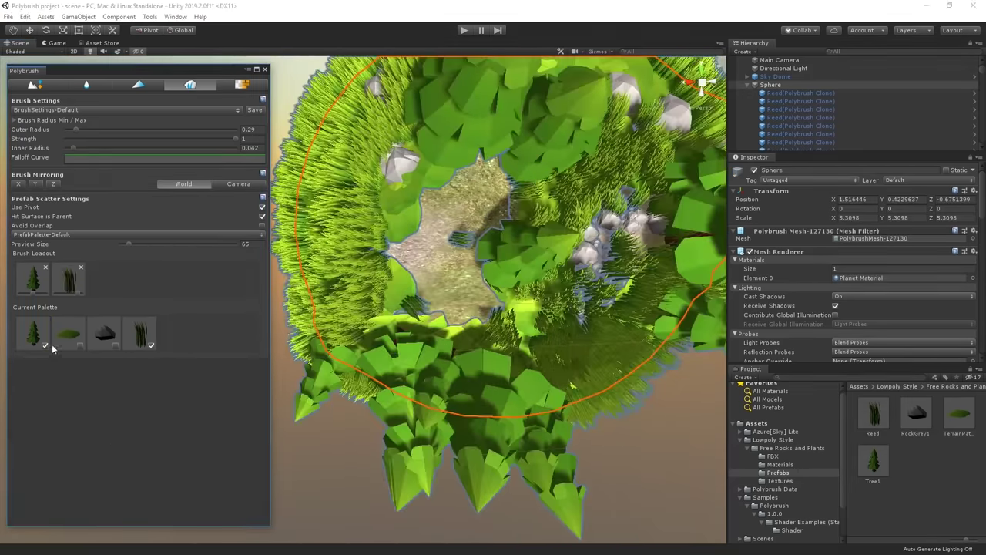
{"action": "left_click", "coordinate": [46, 345]}
{"action": "left_click", "coordinate": [138, 331]}
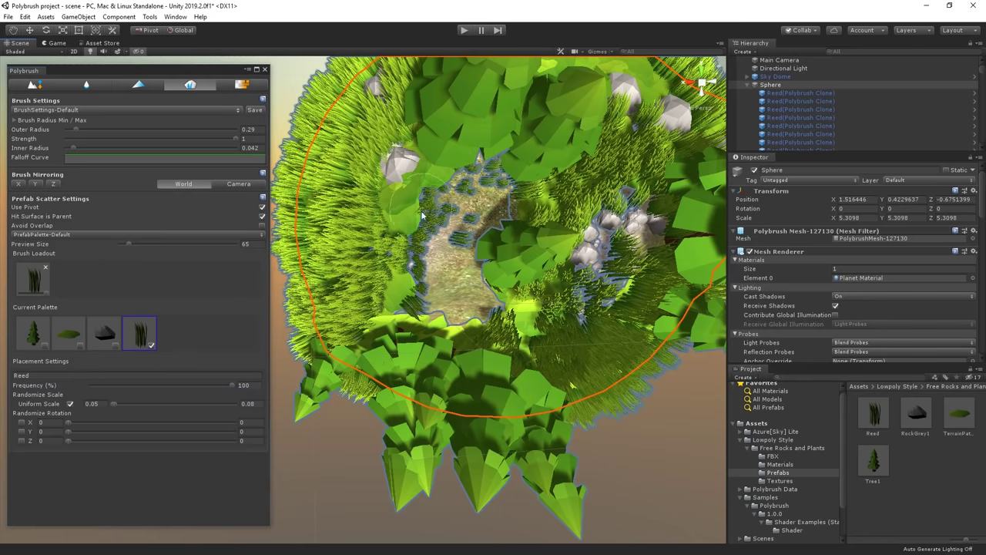
{"action": "left_click", "coordinate": [422, 216]}
Replace Reed with RockGrey1 in the brush loadout and scatter rocks over the front clearing
{"action": "mouse_move", "coordinate": [421, 216]}
{"action": "left_mouse_down", "text": "alt"}
{"action": "mouse_move", "coordinate": [517, 257]}
{"action": "mouse_move", "coordinate": [462, 264]}
{"action": "mouse_move", "coordinate": [501, 269]}
{"action": "mouse_move", "coordinate": [532, 299]}
{"action": "mouse_move", "coordinate": [530, 348]}
{"action": "left_mouse_up", "text": "alt"}
{"action": "scroll", "coordinate": [462, 264], "scroll_direction": "down", "scroll_amount": 3}
{"action": "left_click", "coordinate": [116, 346]}
{"action": "left_click", "coordinate": [151, 345]}
{"action": "left_click", "coordinate": [528, 255]}
{"action": "left_click_drag", "start_coordinate": [560, 283], "coordinate": [462, 200], "text": "alt"}
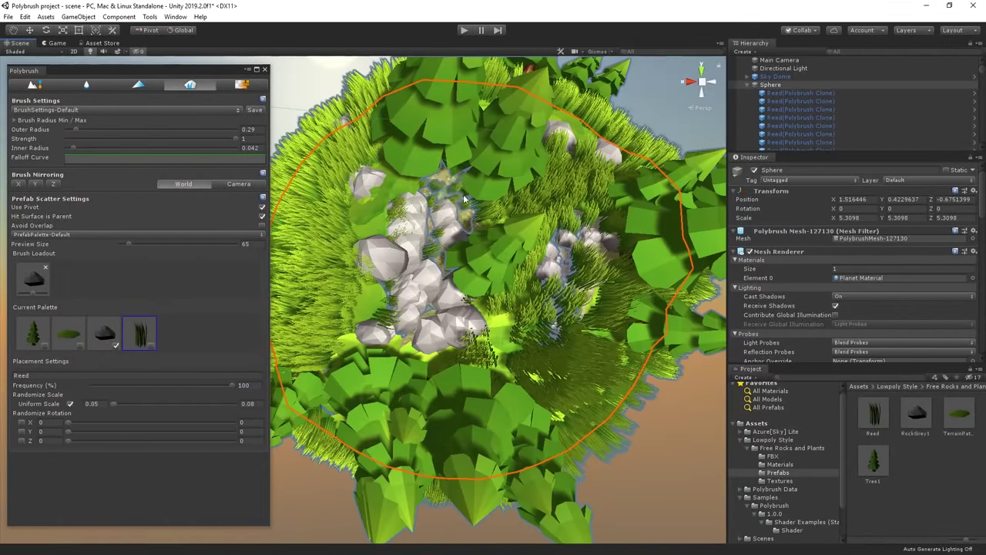
Switch the brush loadout to TerrainPatchGreen and cover the upper part of the clearing with green patches
{"action": "left_click", "coordinate": [81, 345]}
{"action": "left_click", "coordinate": [116, 345]}
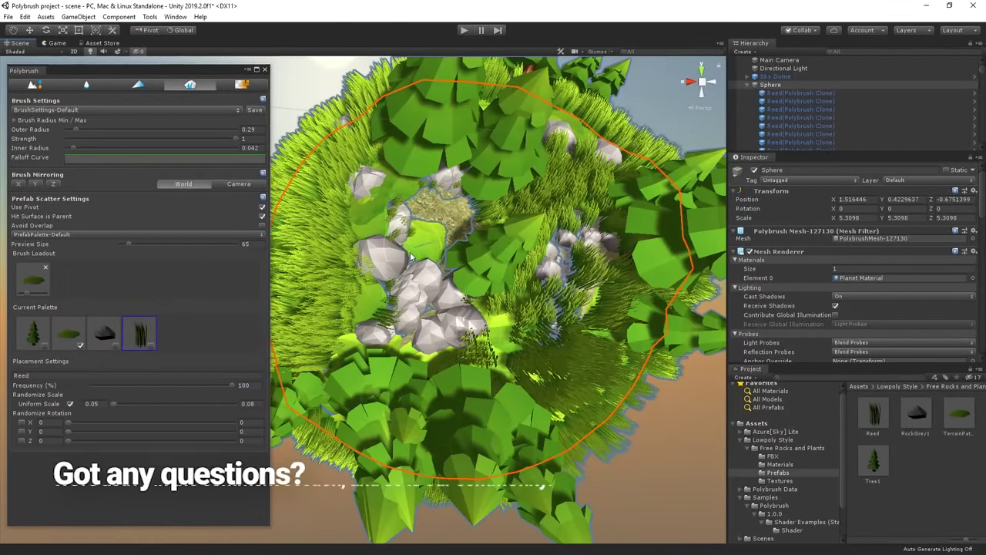
{"action": "mouse_move", "coordinate": [456, 216]}
{"action": "left_mouse_down"}
{"action": "mouse_move", "coordinate": [379, 190]}
{"action": "mouse_move", "coordinate": [297, 223]}
{"action": "left_mouse_up"}
Switch the brush loadout to Reed and scatter reeds over the green patch in the clearing
{"action": "left_click", "coordinate": [151, 345]}
{"action": "left_click", "coordinate": [80, 345]}
{"action": "left_click_drag", "start_coordinate": [494, 208], "coordinate": [528, 218]}
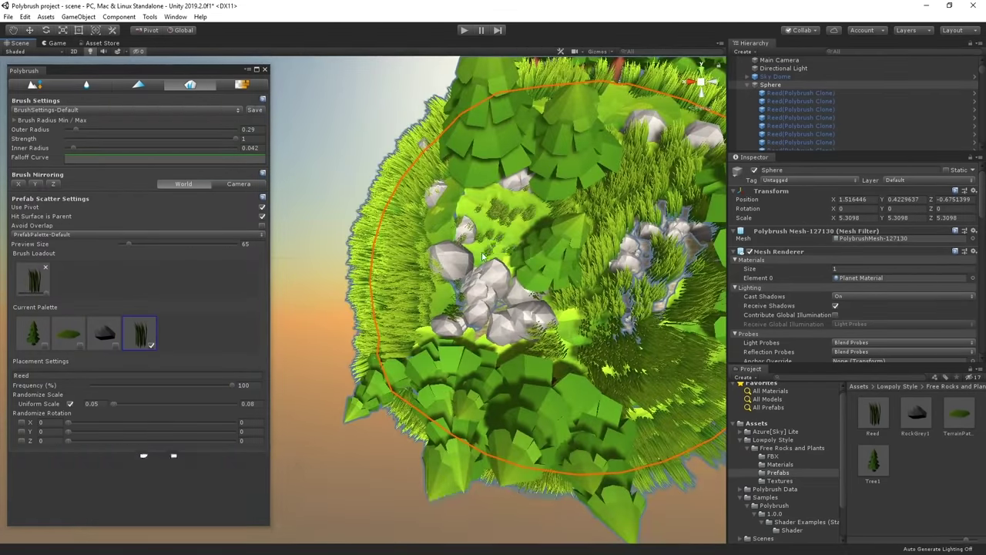
Erase the scattered reeds and part of the rock pile from the front clearing
{"action": "scroll", "coordinate": [529, 218], "scroll_direction": "down", "scroll_amount": 5}
{"action": "scroll", "coordinate": [529, 219], "scroll_direction": "up", "scroll_amount": 5}
{"action": "left_click_drag", "start_coordinate": [529, 255], "coordinate": [443, 292], "text": "alt"}
{"action": "left_click", "coordinate": [443, 312], "text": "ctrl"}
{"action": "left_click", "coordinate": [443, 312], "text": "ctrl"}
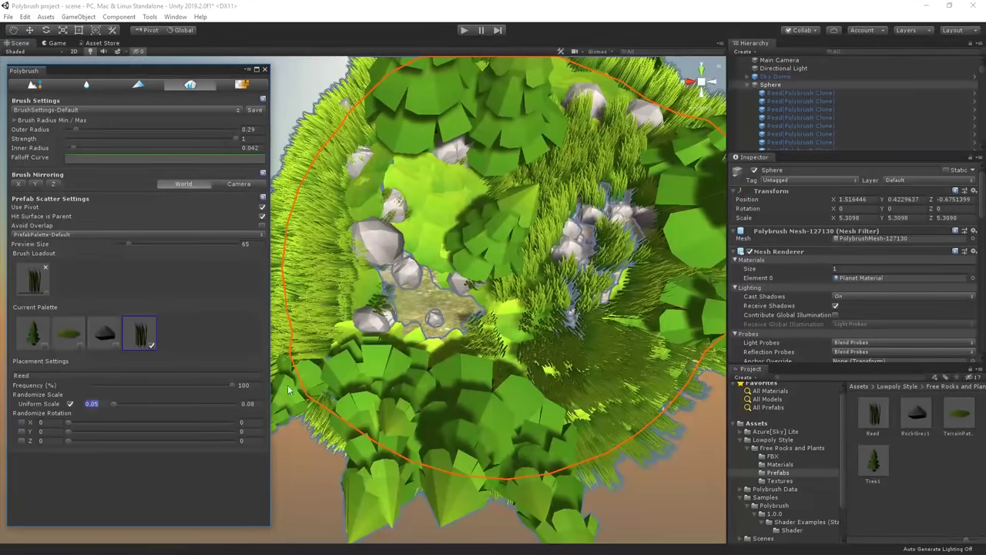